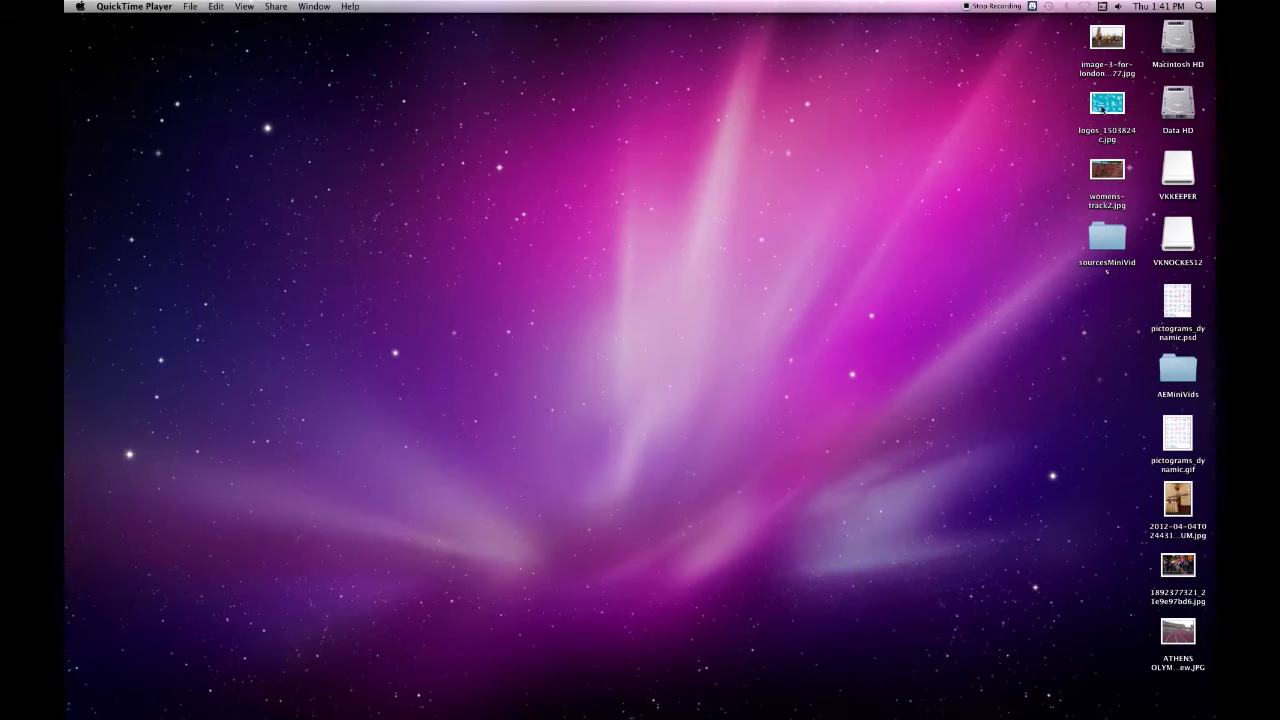
# Open the Data HD drive icon from the desktop in a Finder window
pyautogui.doubleClick(1180, 105)
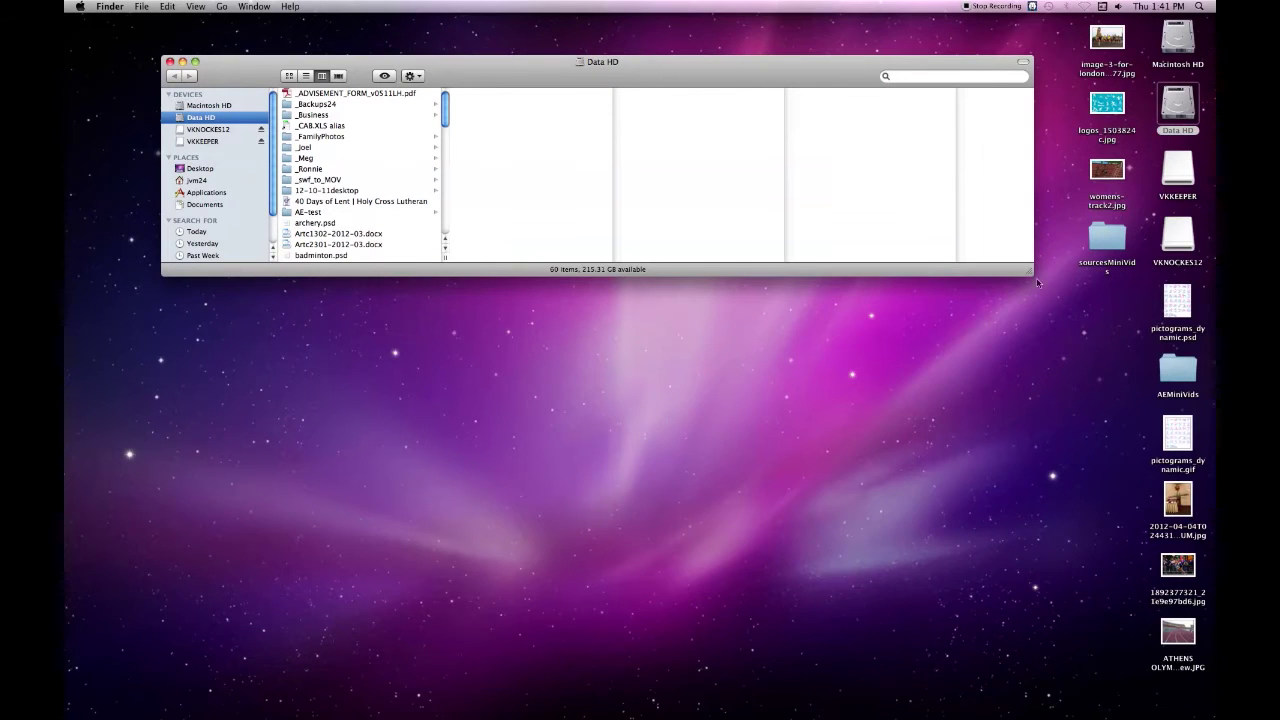
# Enlarge the Data HD window, select _Ronnie, and create a new untitled folder inside it
pyautogui.moveTo(1030, 275); pyautogui.dragTo(1060, 485)
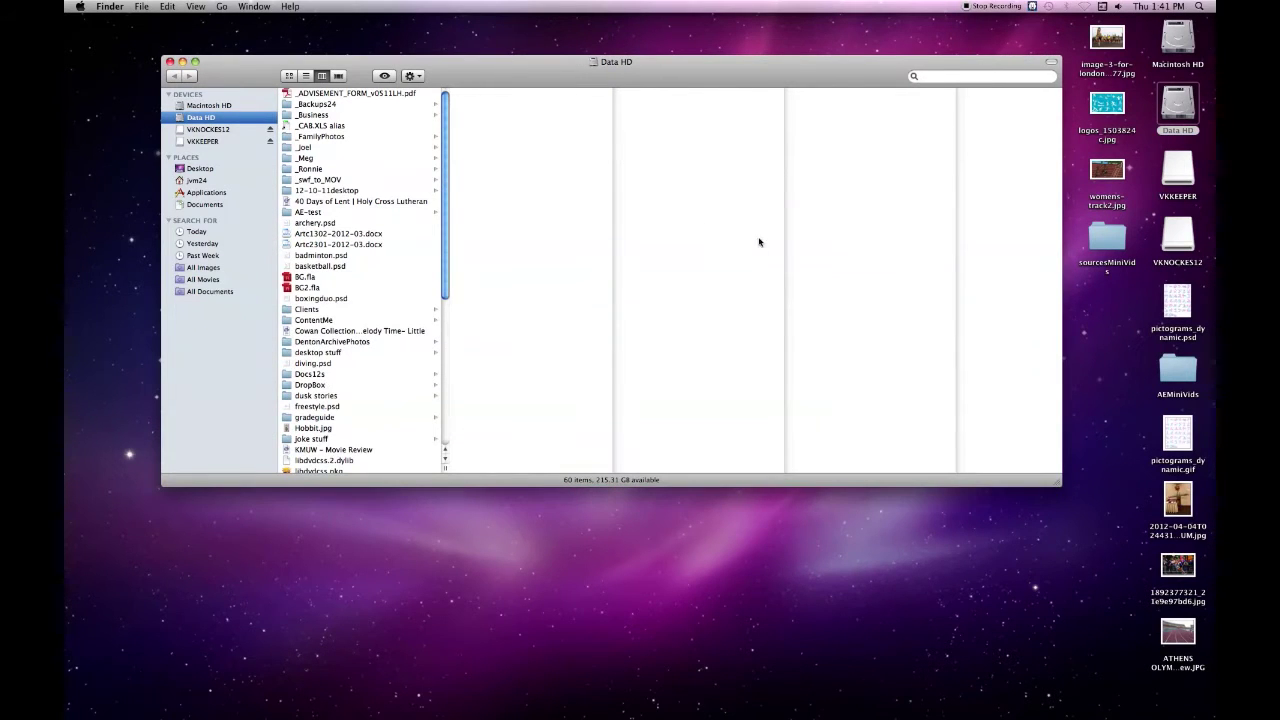
pyautogui.click(287, 170)
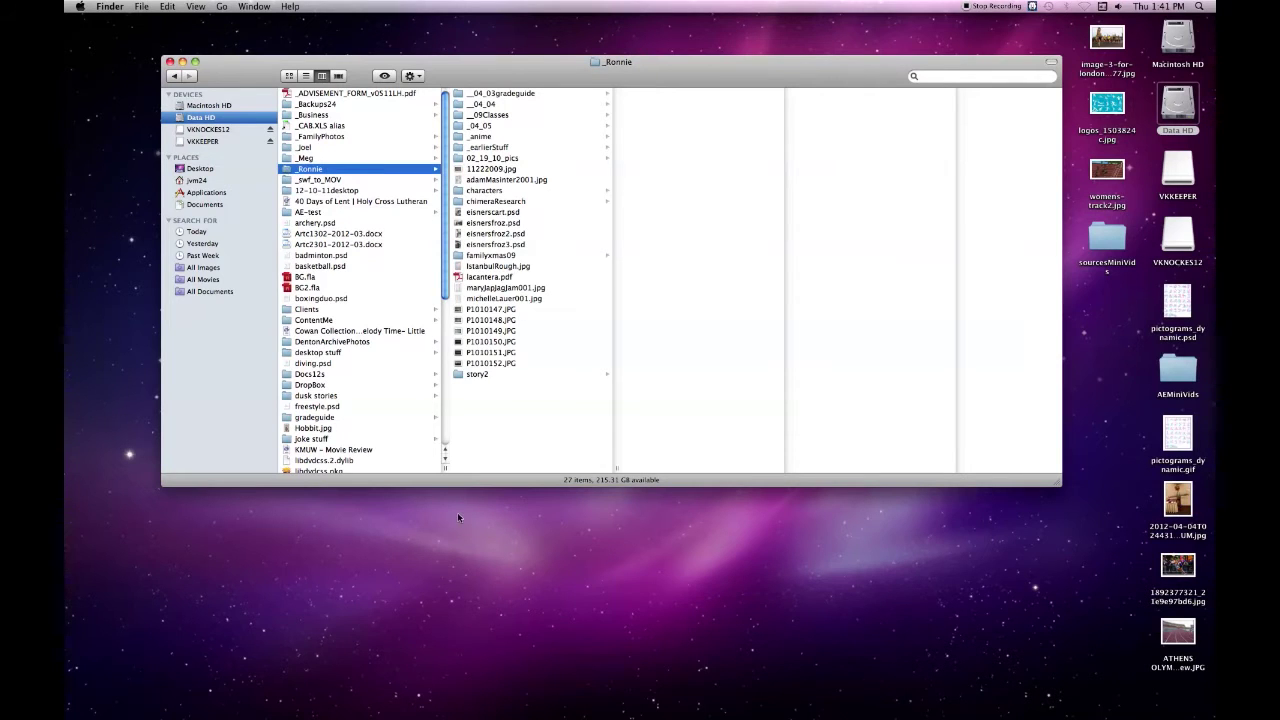
pyautogui.rightClick(502, 417)
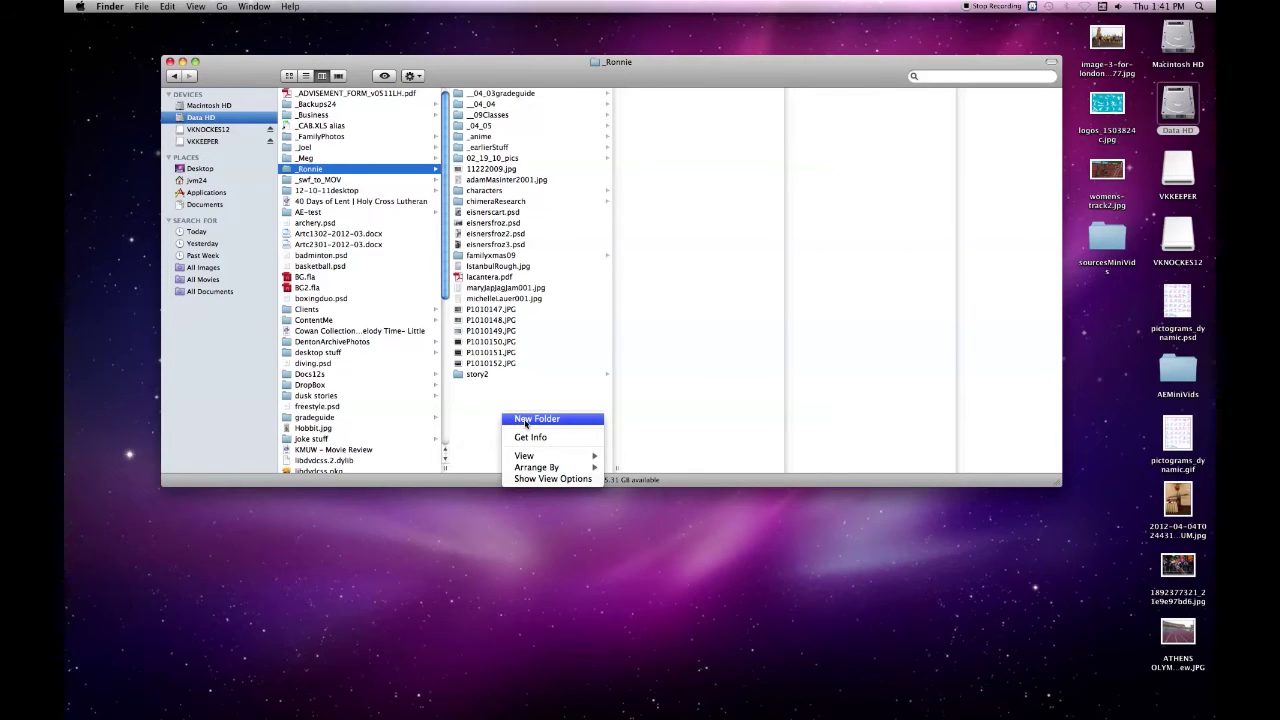
pyautogui.click(472, 424)
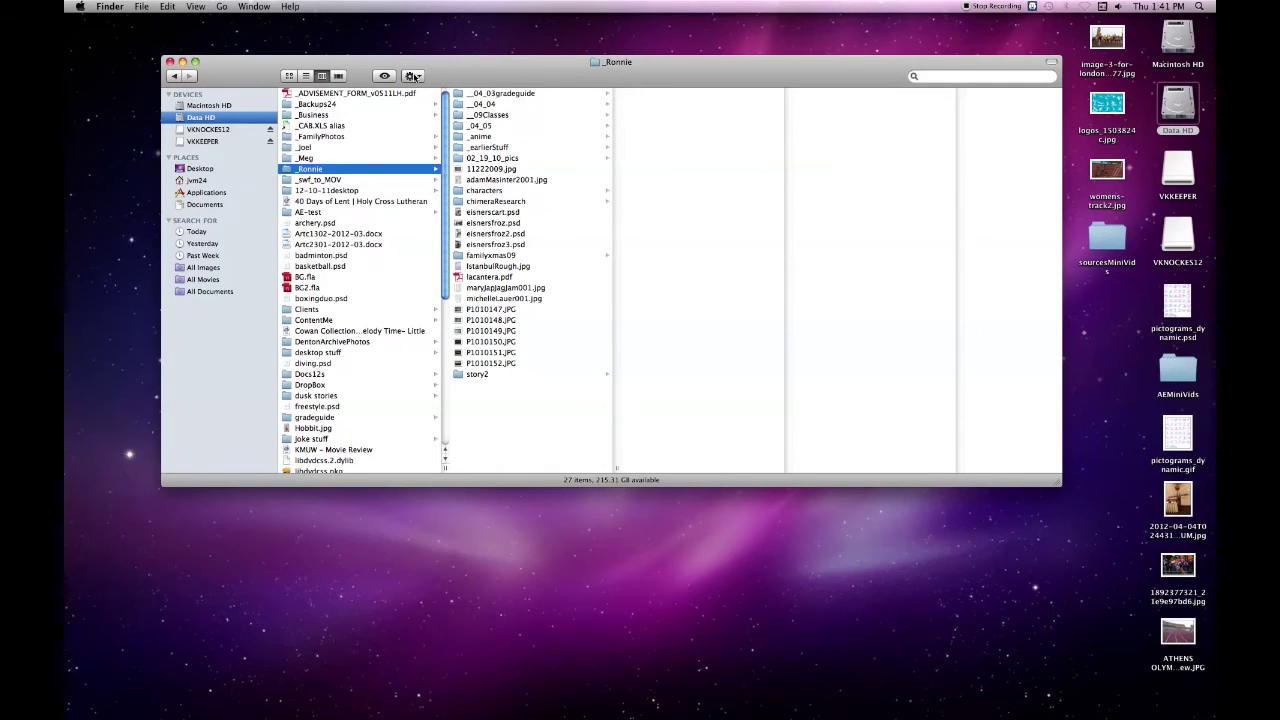
pyautogui.click(414, 77)
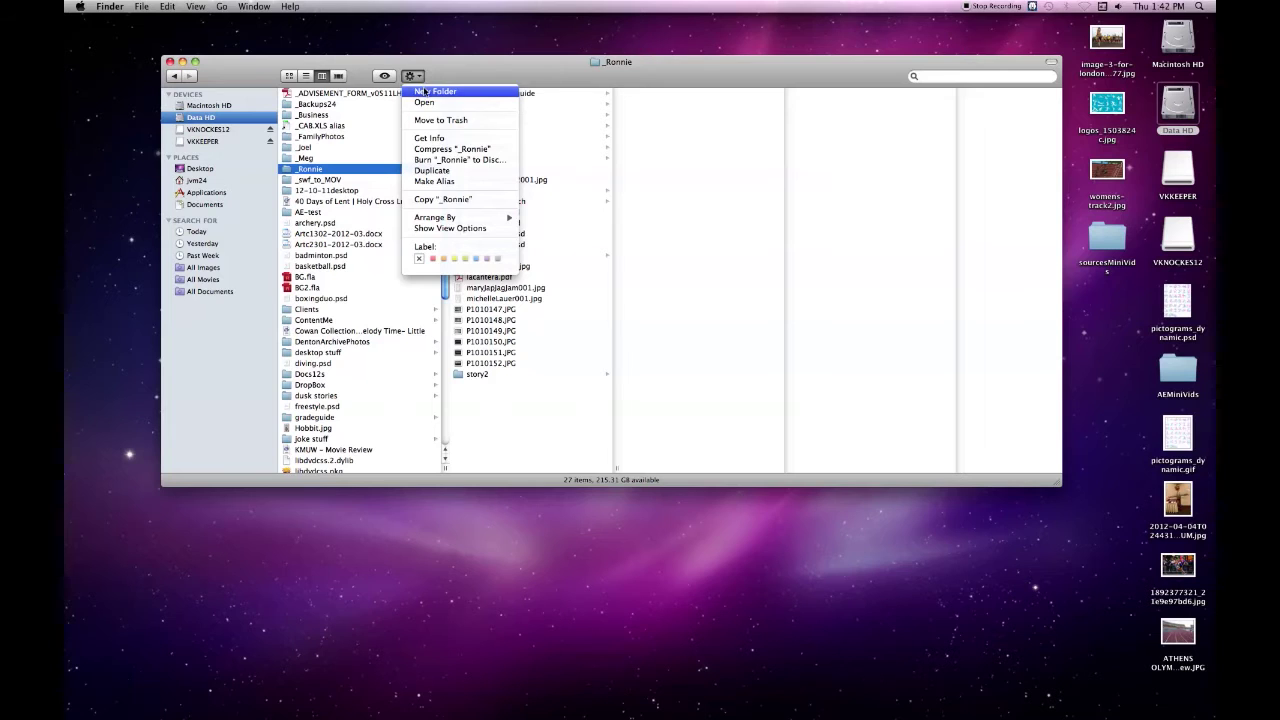
pyautogui.click(424, 91)
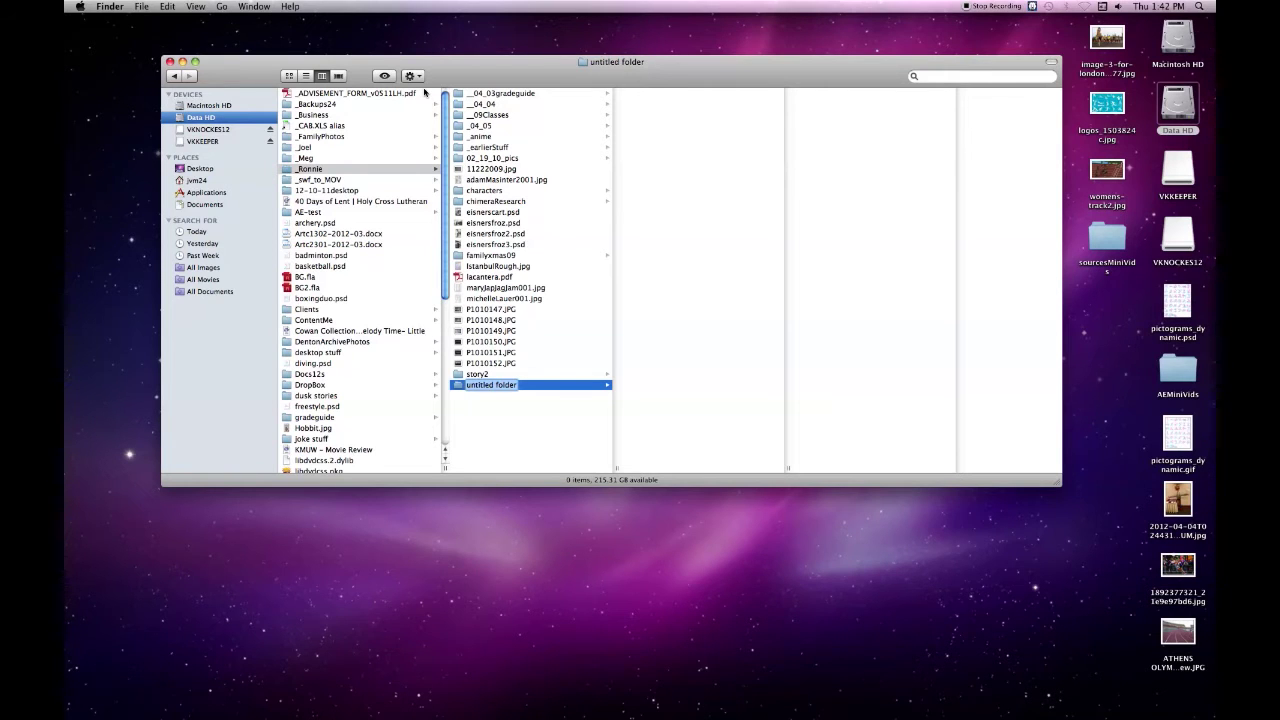
# Rename the new untitled folder in _Ronnie to '_AE2301vdk3'
pyautogui.press('BackSpace')
pyautogui.write('A')
pyautogui.write('E')
pyautogui.write('23')
pyautogui.write('01')
pyautogui.write('vdk')
pyautogui.write('3')
pyautogui.press('Return')
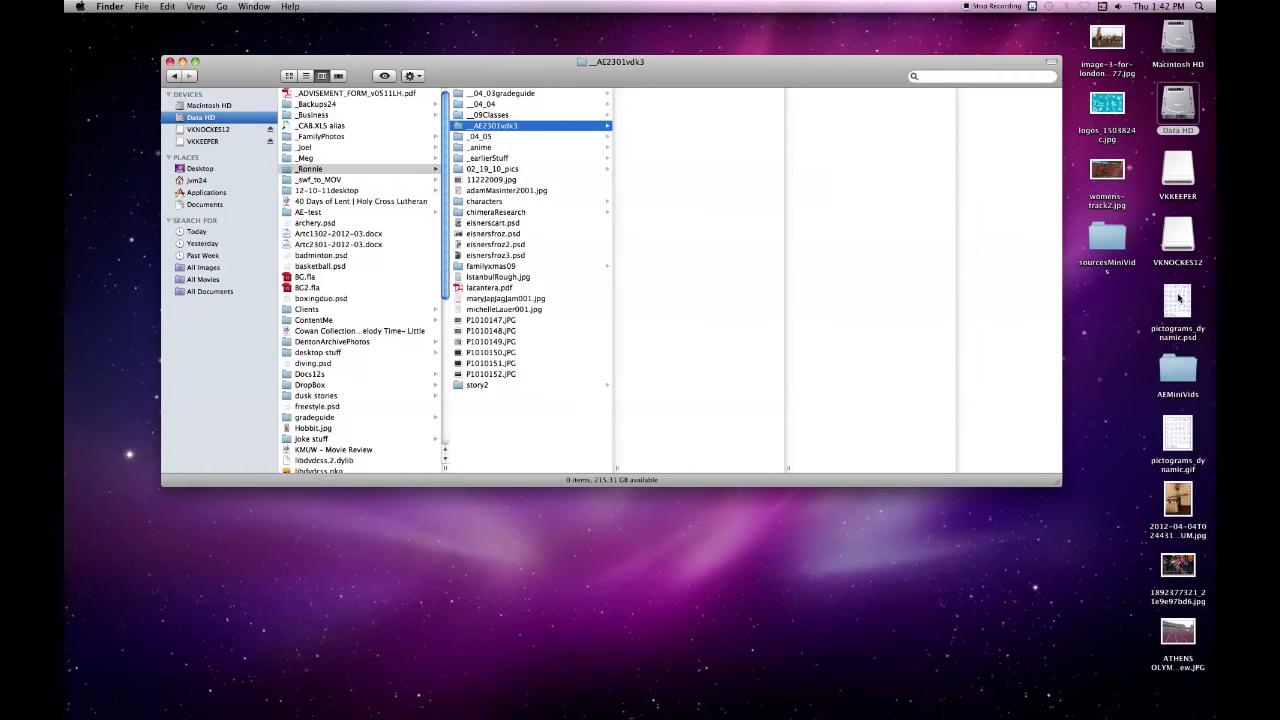
# Drag pictograms_dynamic.psd from the desktop into the empty _AE2301vdk3 folder
pyautogui.click(1178, 297)
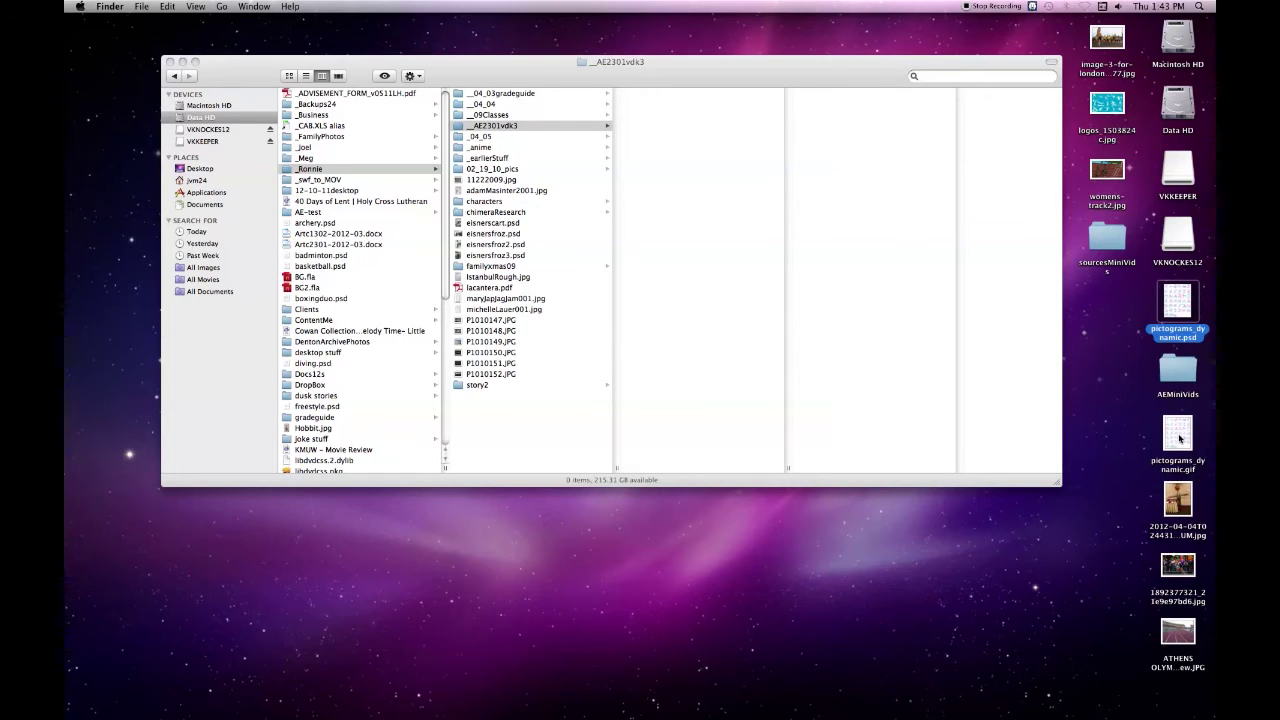
pyautogui.moveTo(1169, 297); pyautogui.dragTo(686, 288)
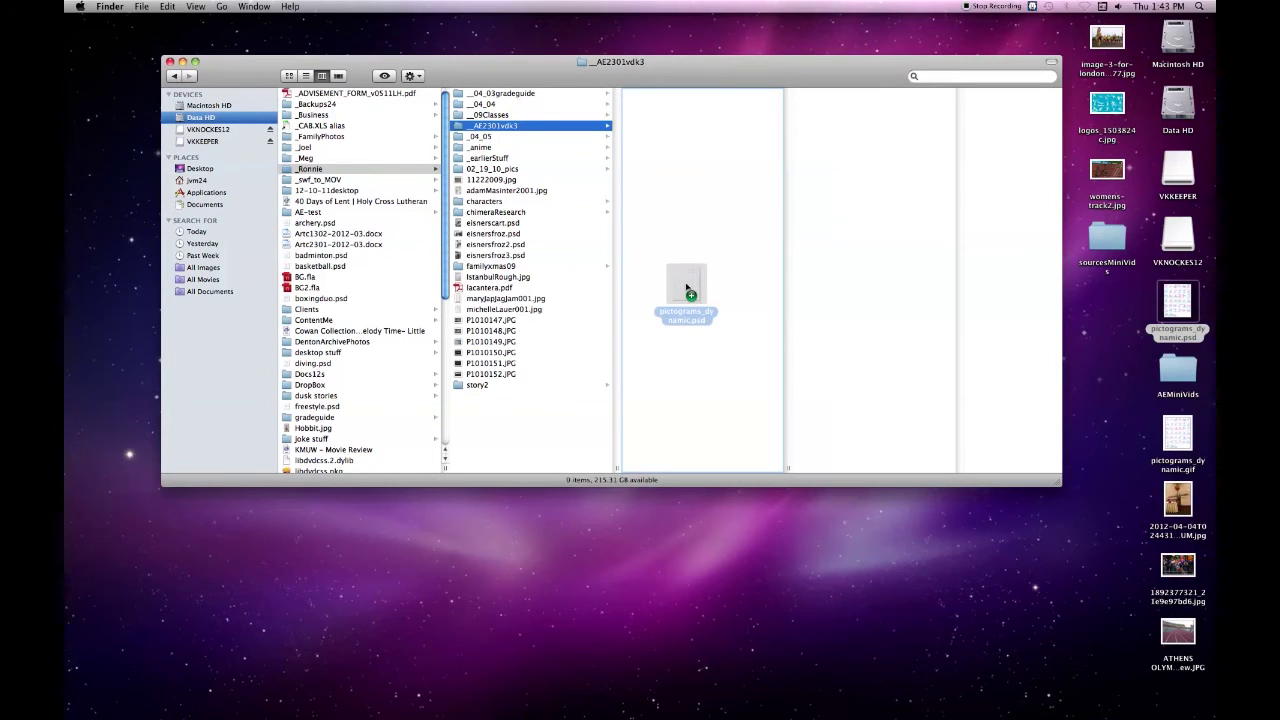
pyautogui.moveTo(686, 288); pyautogui.dragTo(686, 290)
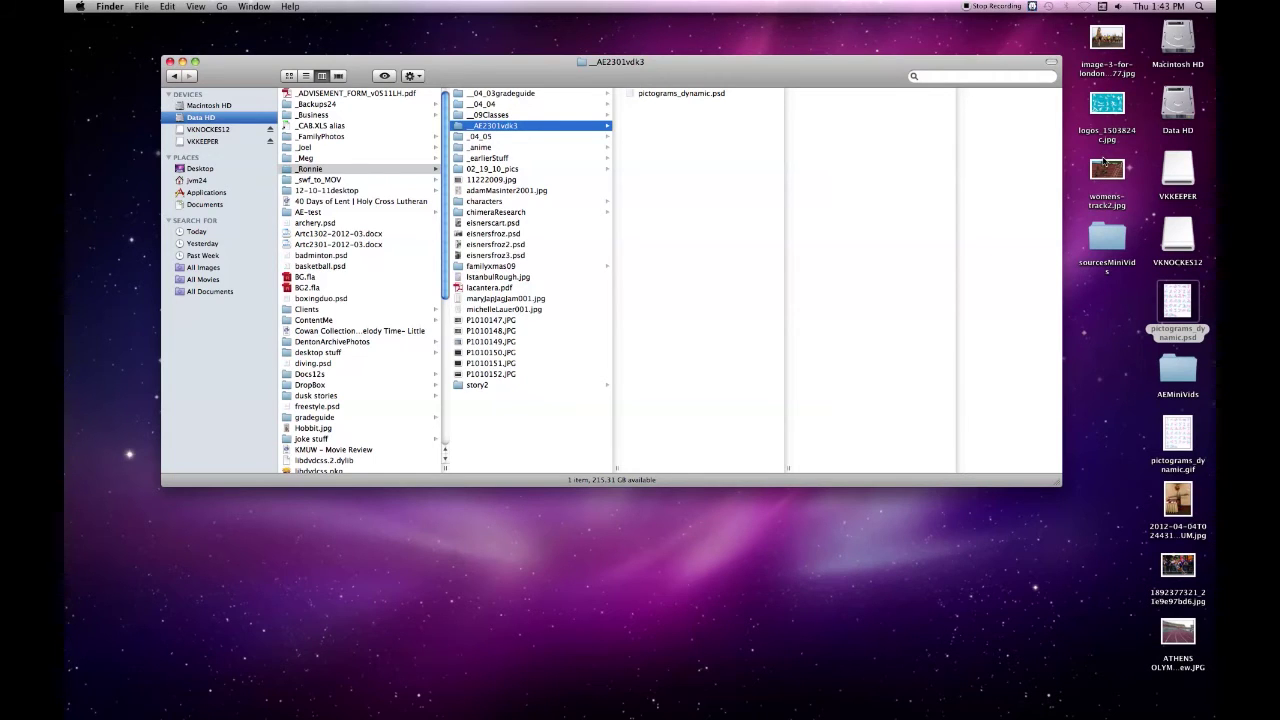
pyautogui.rightClick(680, 307)
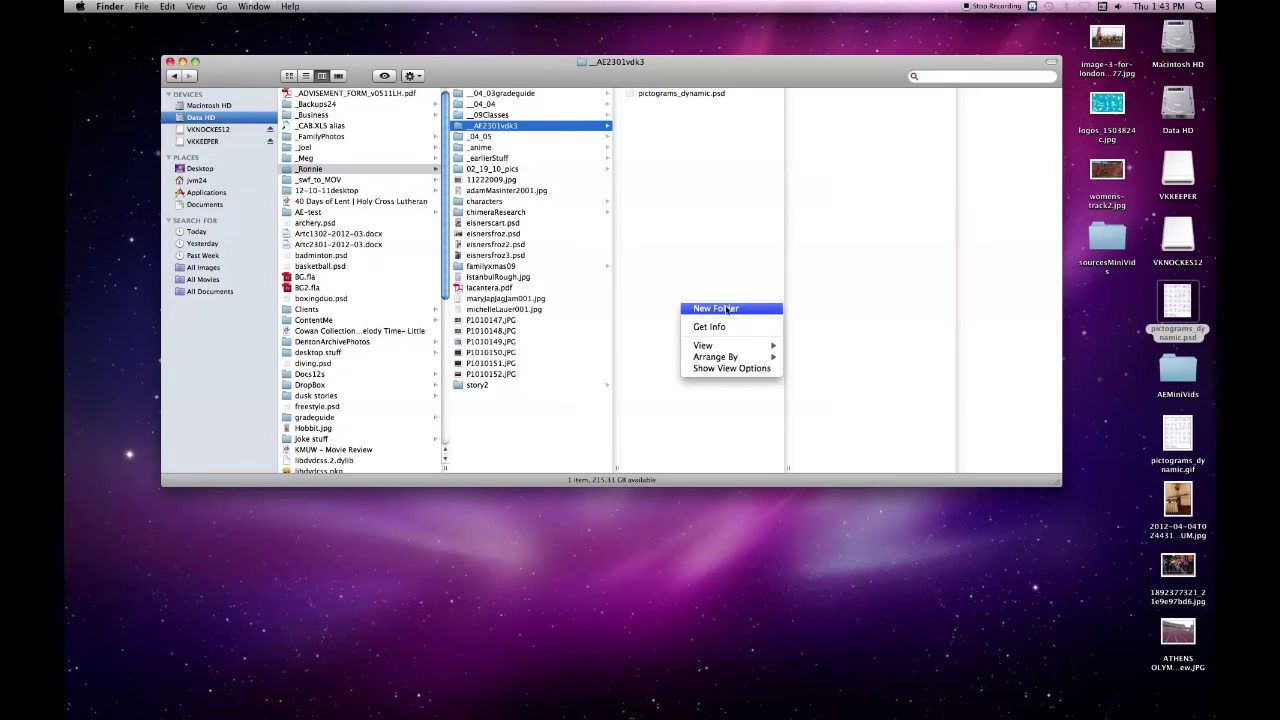
# Create a new folder named 'sourcesToEdit' inside _AE2301vdk3
pyautogui.click(727, 309)
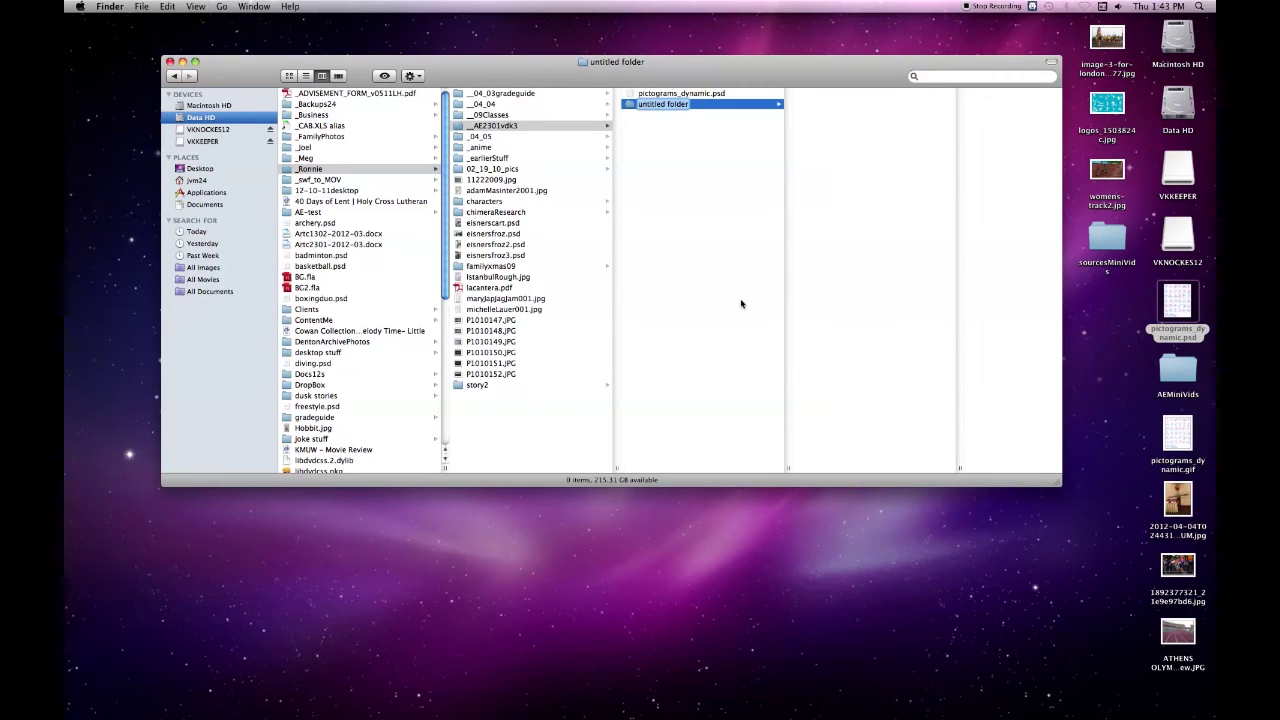
pyautogui.write('source')
pyautogui.write('sToEdit')
pyautogui.press('Return')
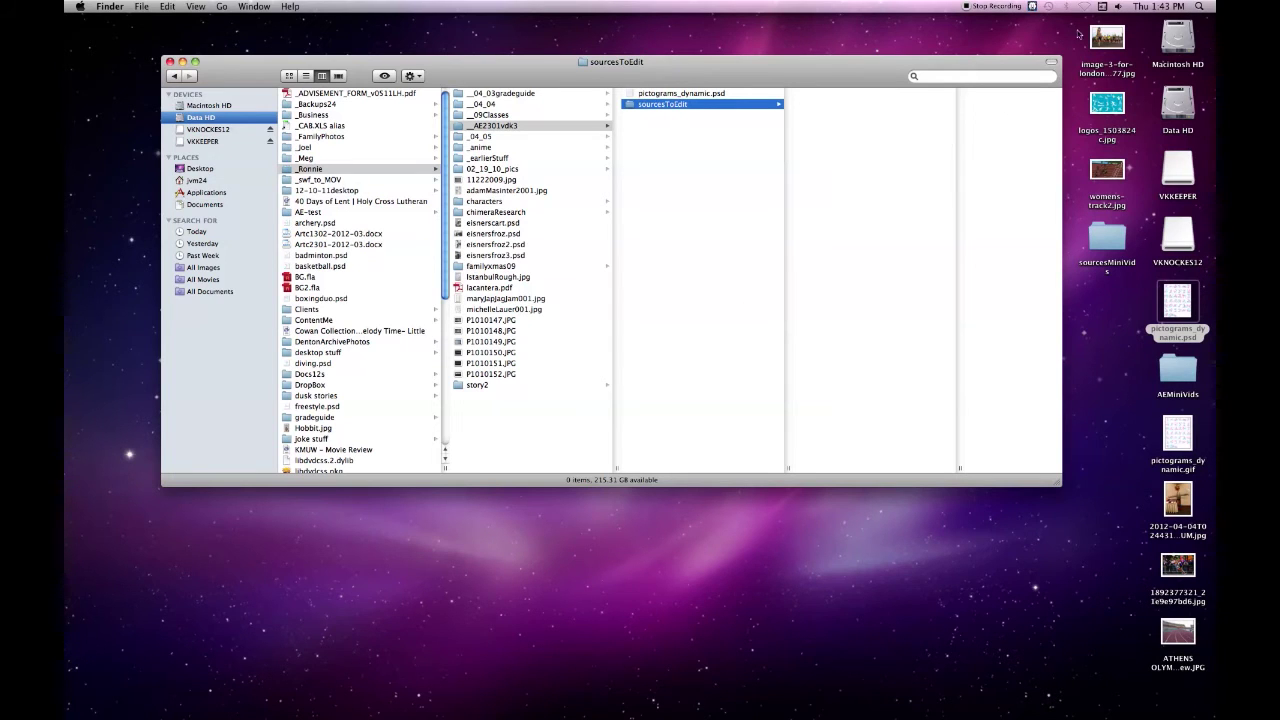
# Drag six desktop images into sourcesToEdit, three at a time
pyautogui.click(1081, 37)
pyautogui.moveTo(1081, 37)
pyautogui.mouseDown()
pyautogui.moveTo(1128, 205)
pyautogui.moveTo(892, 250)
pyautogui.mouseUp()
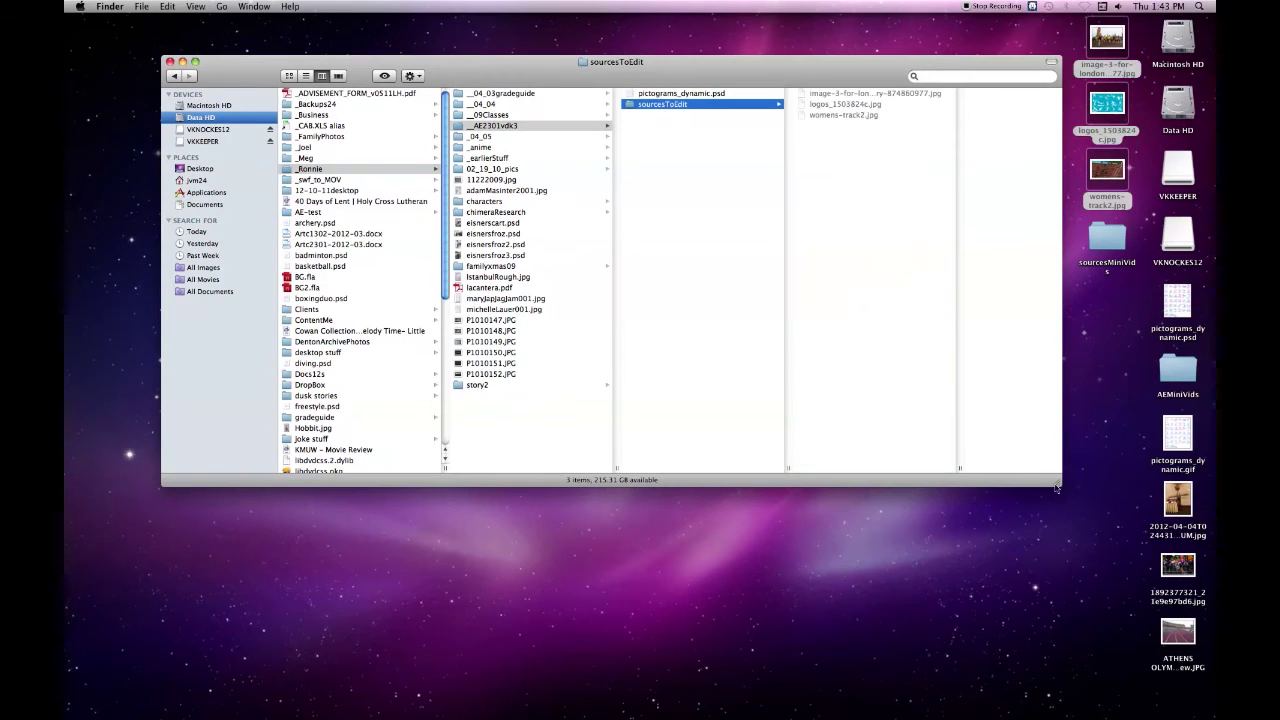
pyautogui.moveTo(1141, 493)
pyautogui.mouseDown()
pyautogui.moveTo(1187, 636)
pyautogui.moveTo(890, 410)
pyautogui.mouseUp()
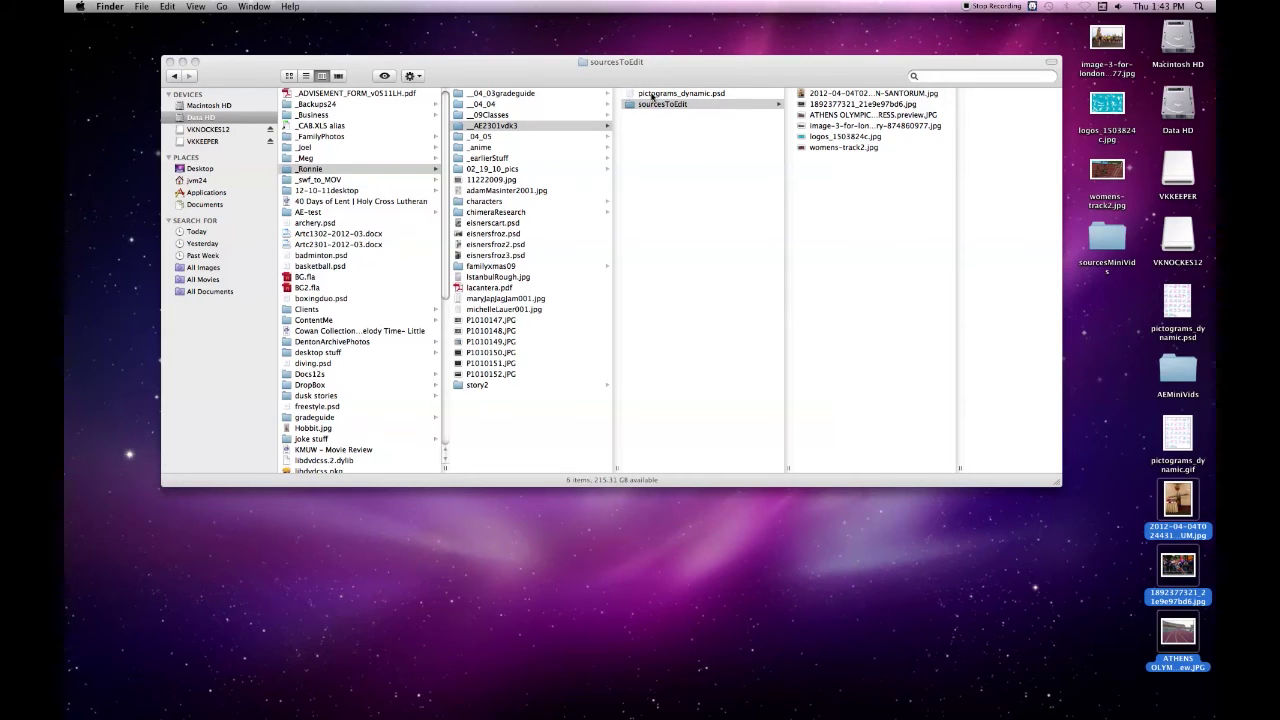
pyautogui.press('super+grave')
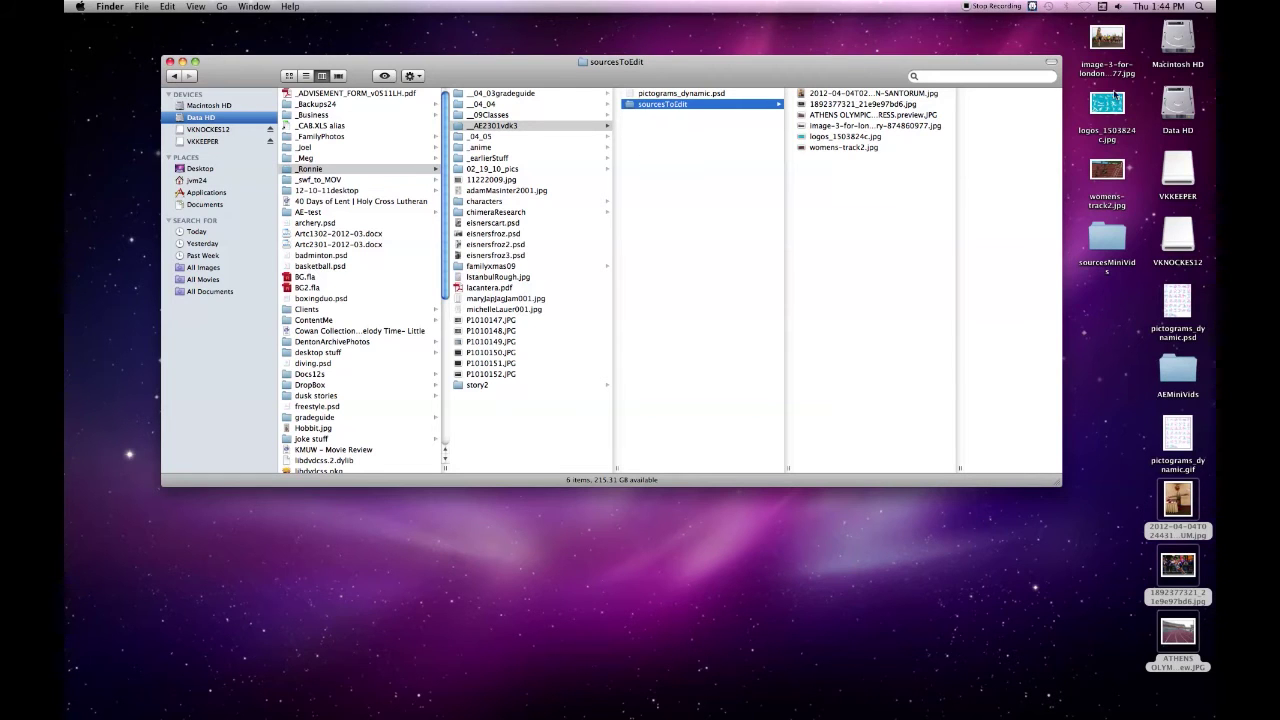
# Open a second Data HD window showing today's files in List view
pyautogui.doubleClick(1178, 108)
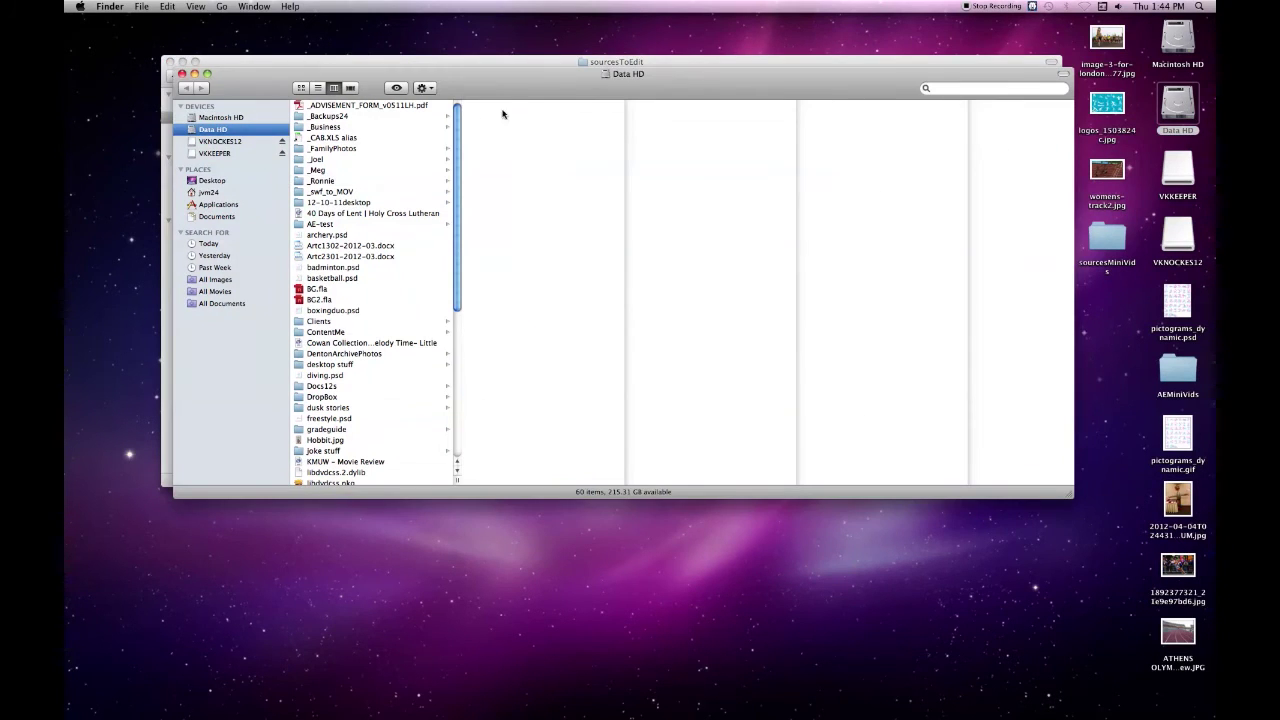
pyautogui.moveTo(516, 78); pyautogui.dragTo(530, 225)
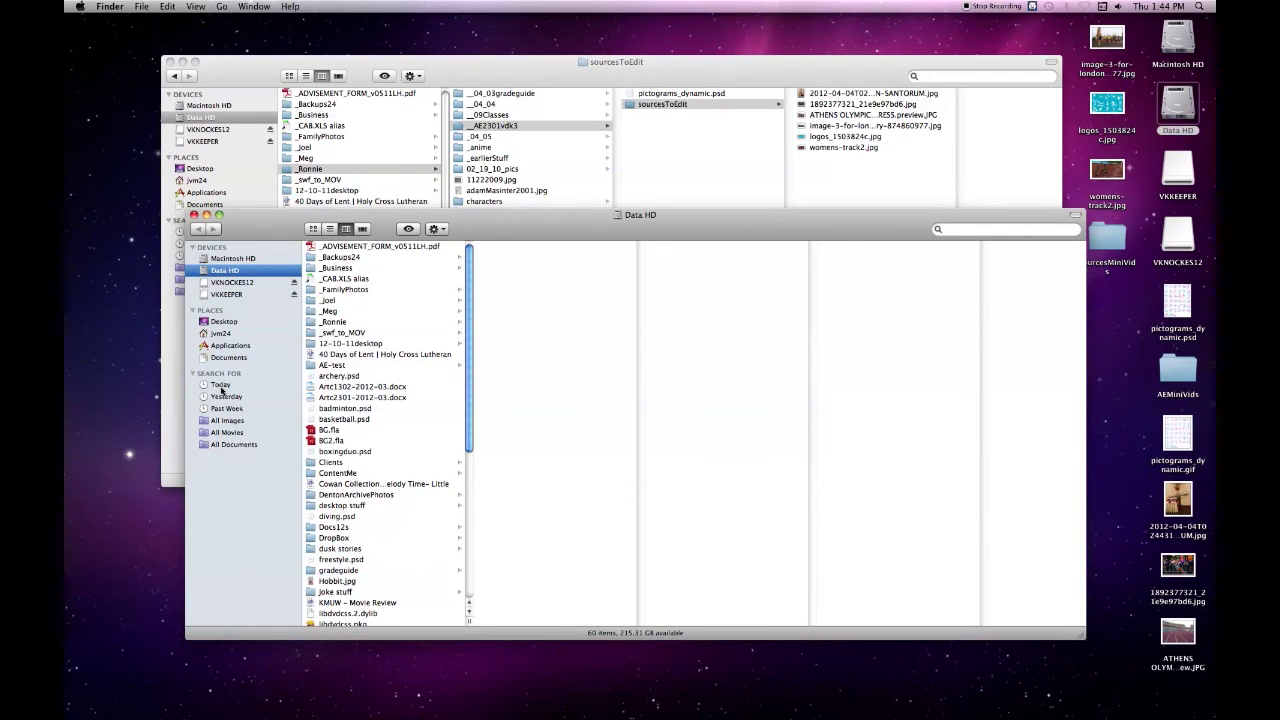
pyautogui.click(222, 387)
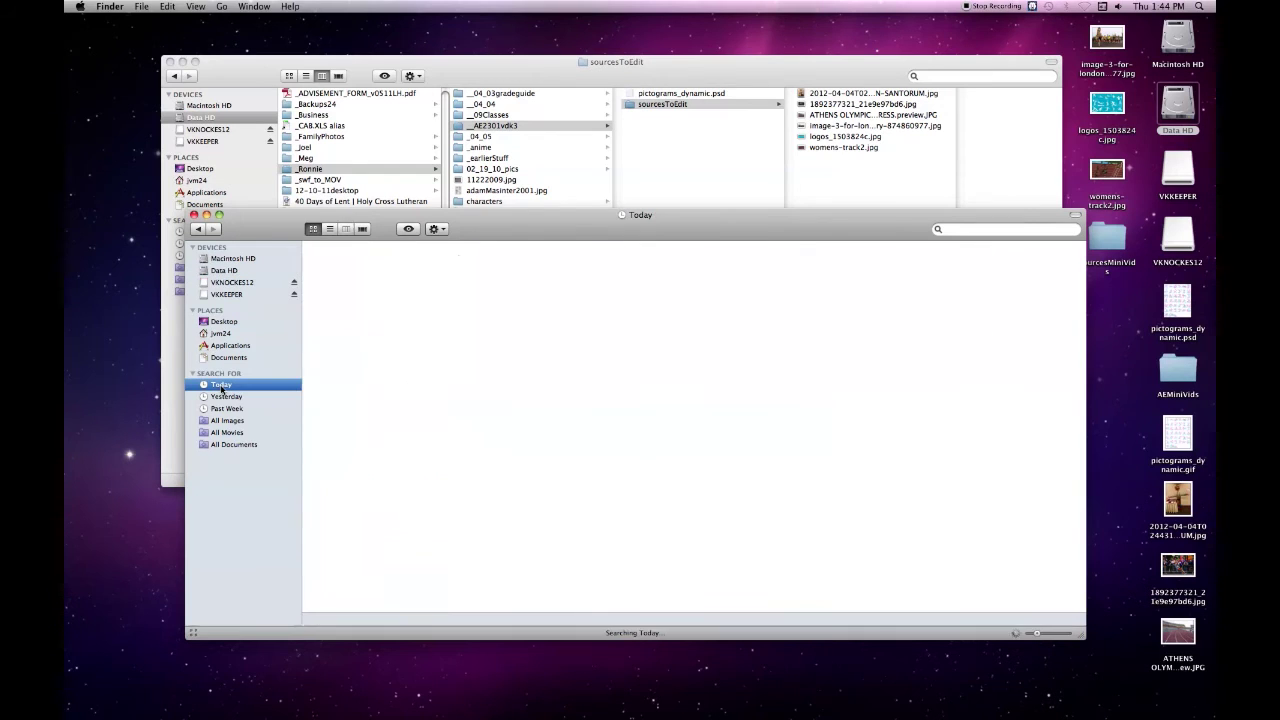
pyautogui.click(330, 229)
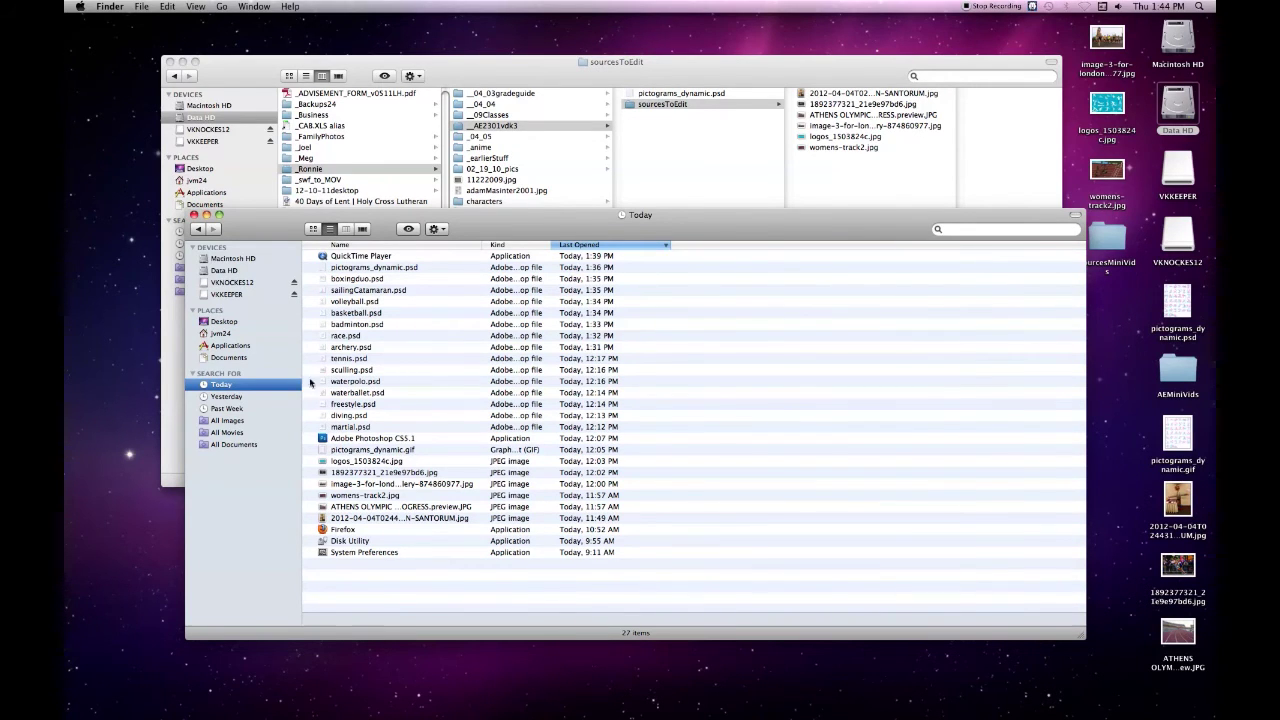
# Select and copy the fourteen sport PSDs from martial.psd up to boxingduo.psd
pyautogui.click(330, 430)
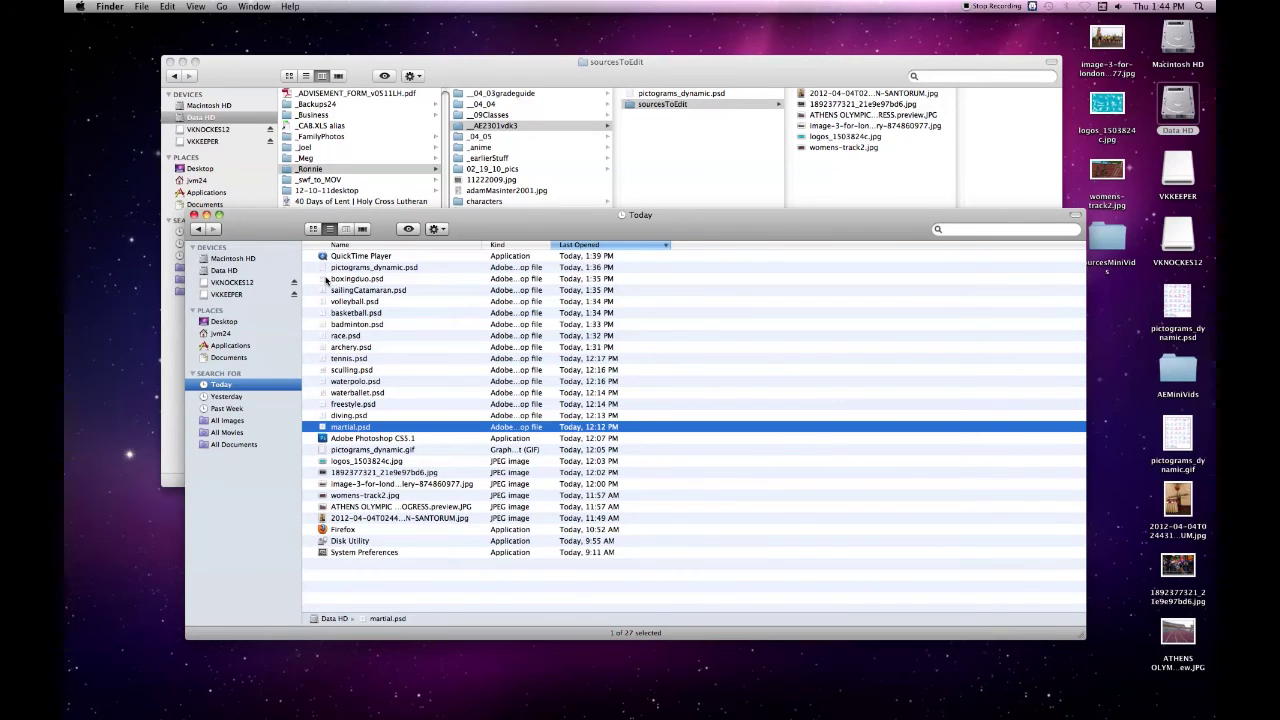
pyautogui.keyDown('shift'); pyautogui.click(326, 281); pyautogui.keyUp('shift')
pyautogui.rightClick(326, 281)
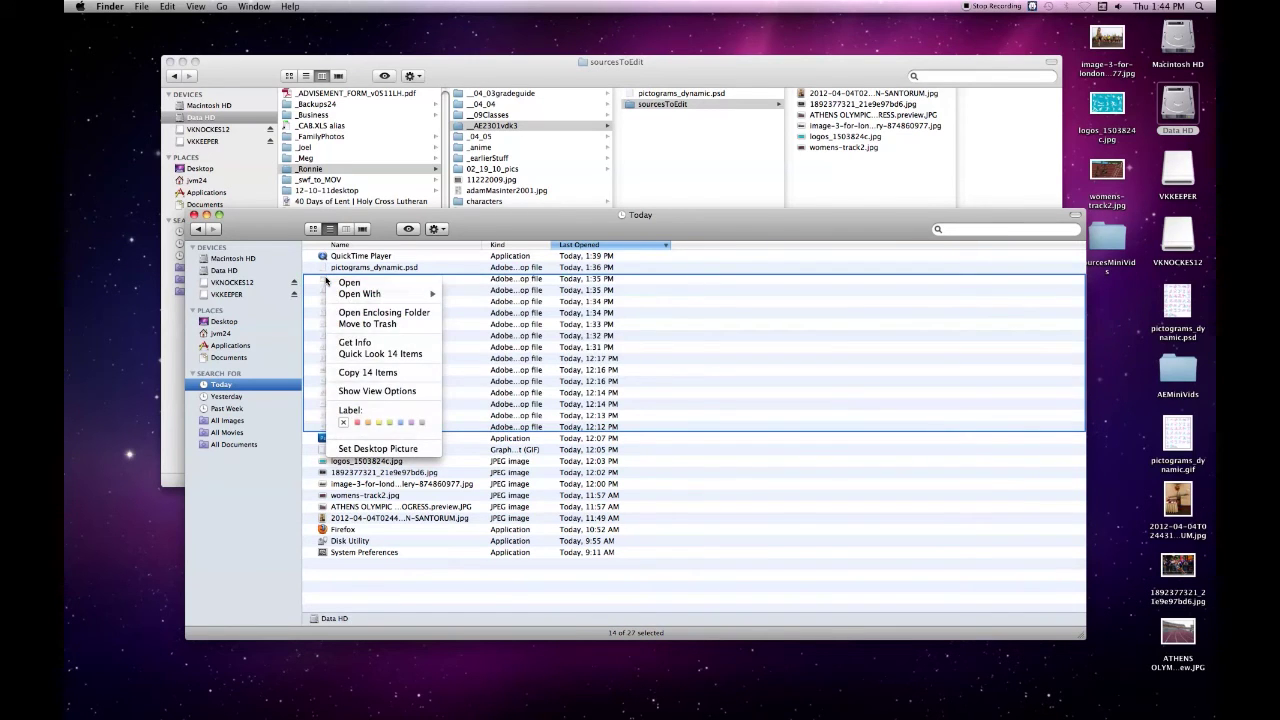
pyautogui.click(367, 372)
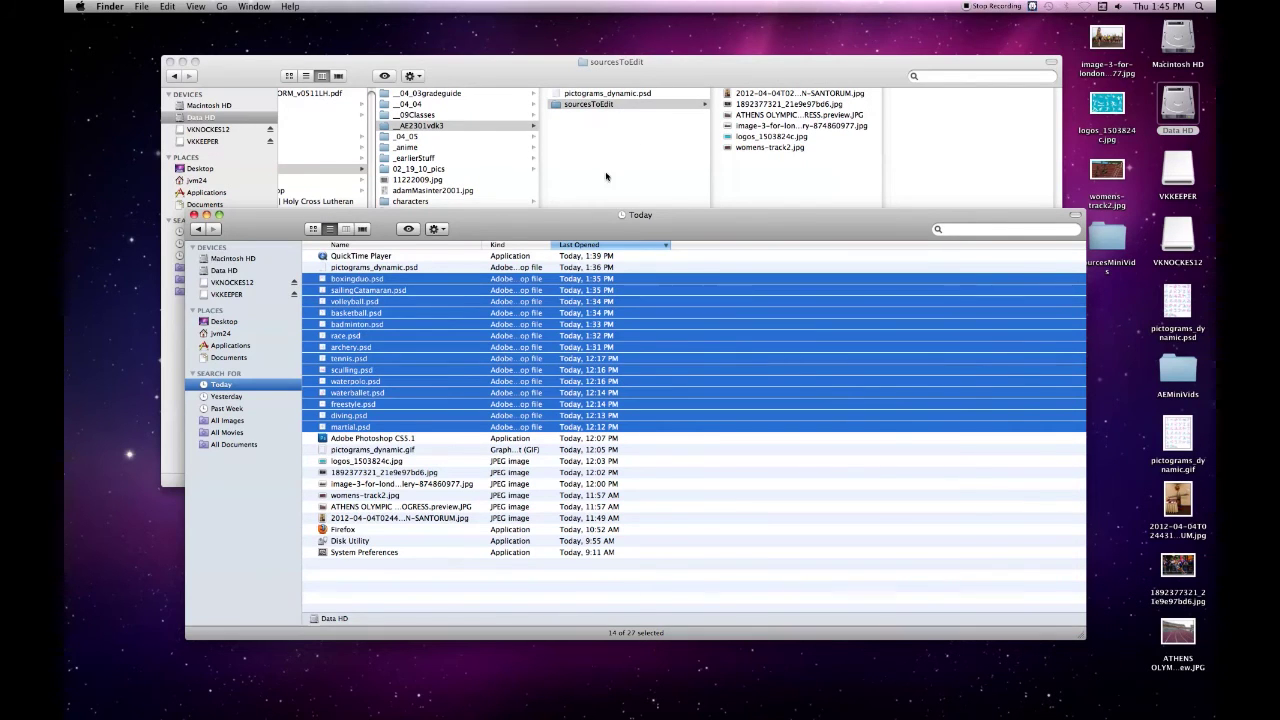
pyautogui.click(450, 135)
# Paste the fourteen sport PSDs into _AE2301vdk3, then show Data HD in the Today window
pyautogui.click(438, 125)
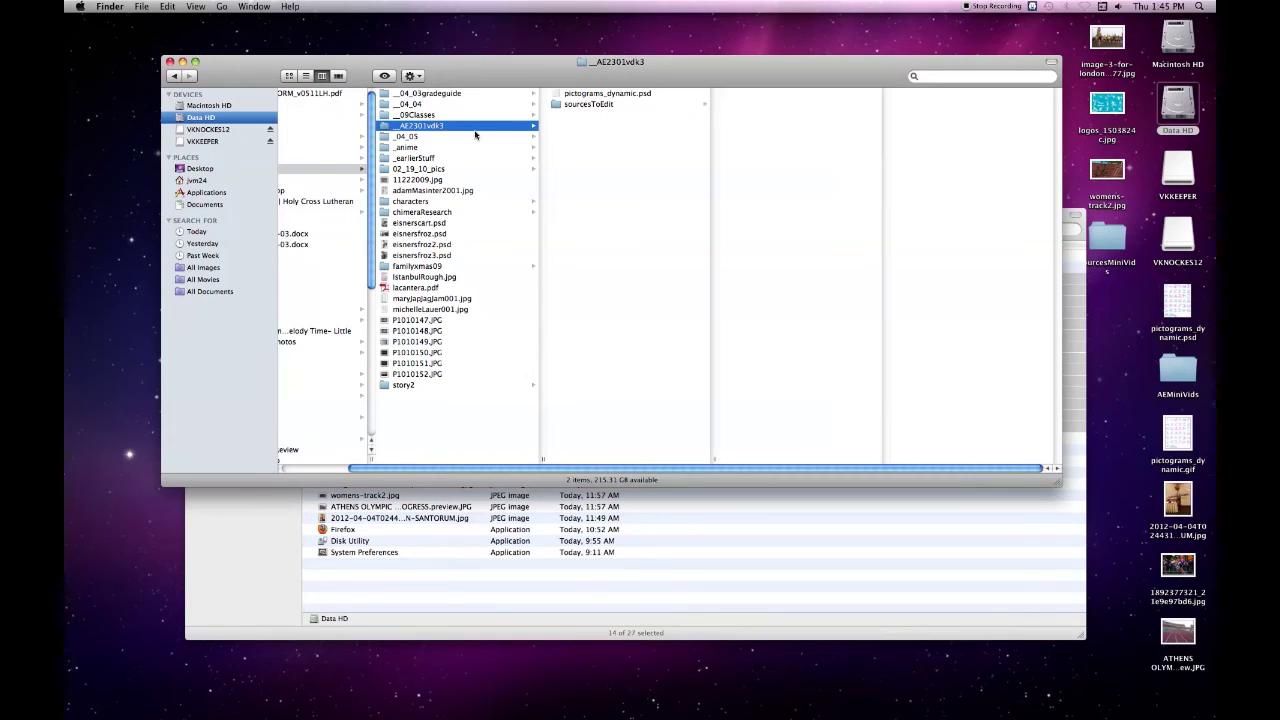
pyautogui.rightClick(615, 177)
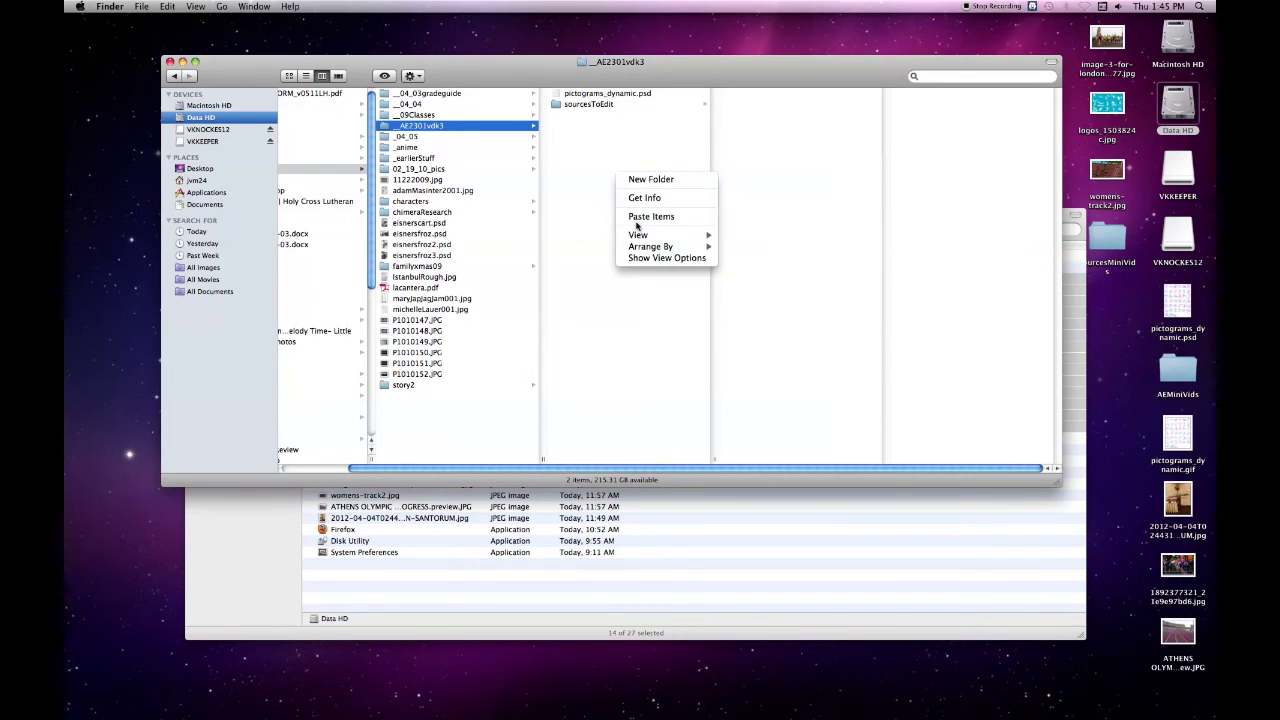
pyautogui.click(636, 217)
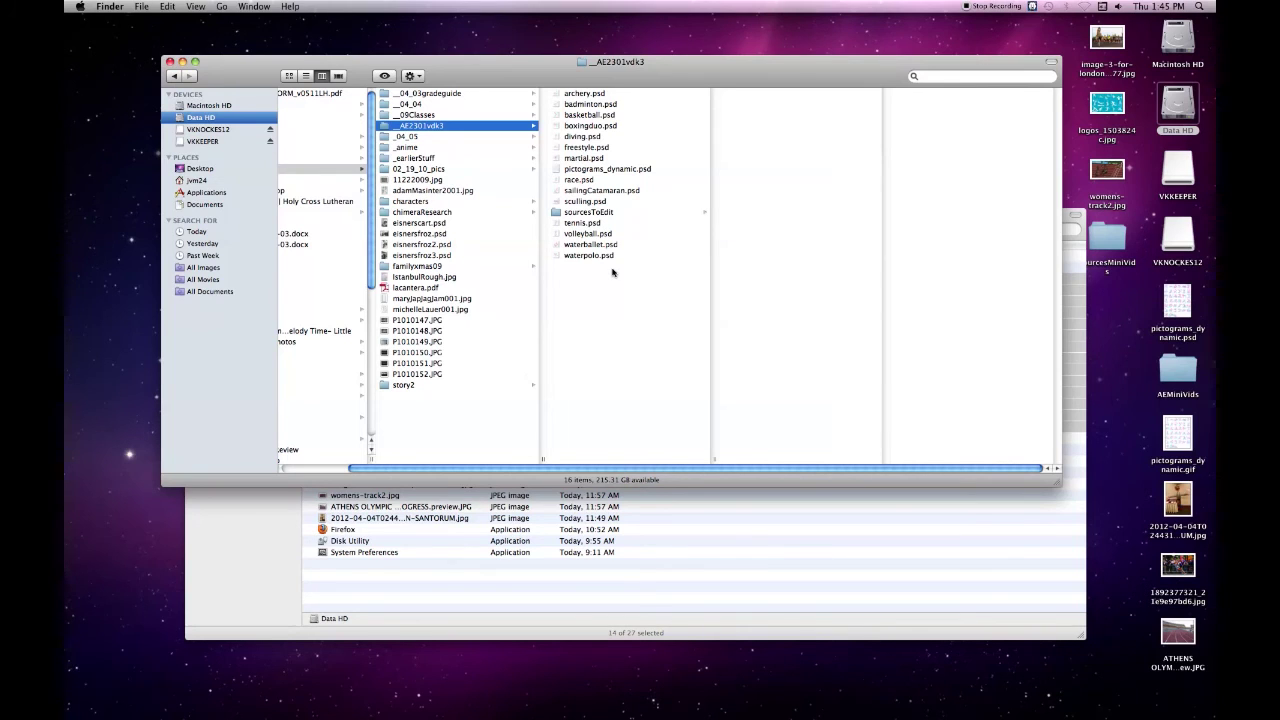
pyautogui.click(249, 517)
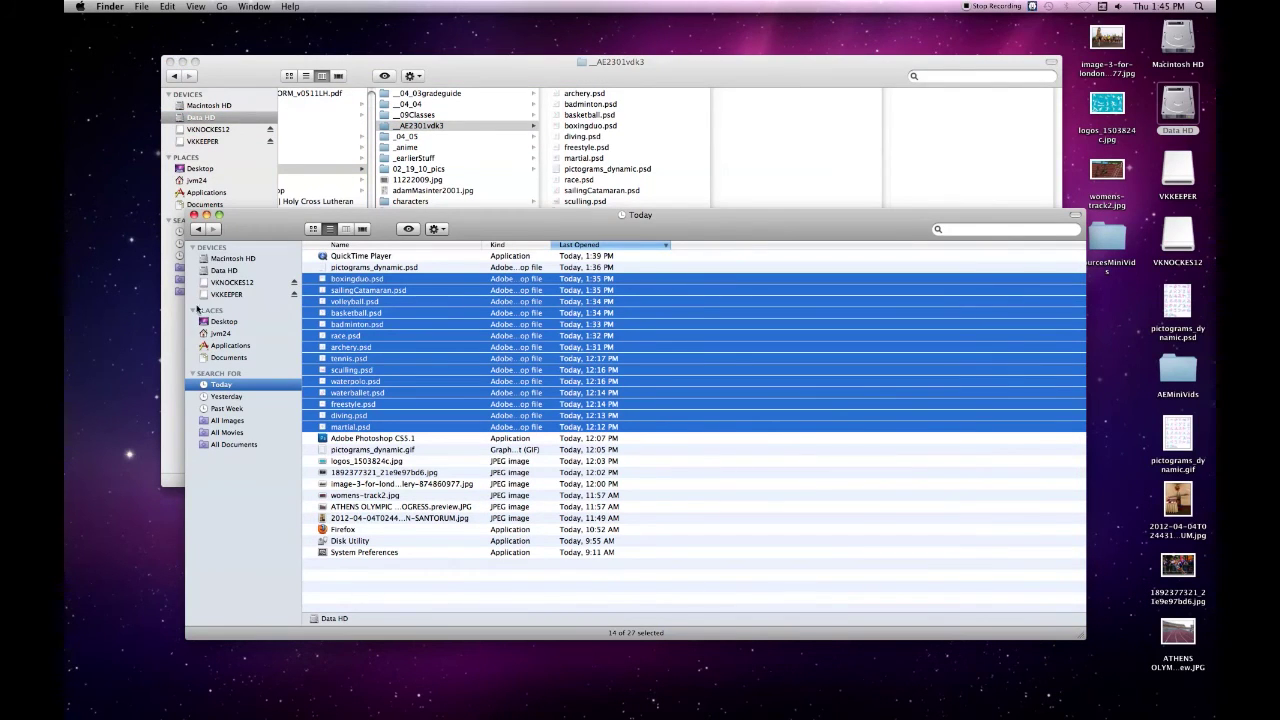
pyautogui.click(206, 271)
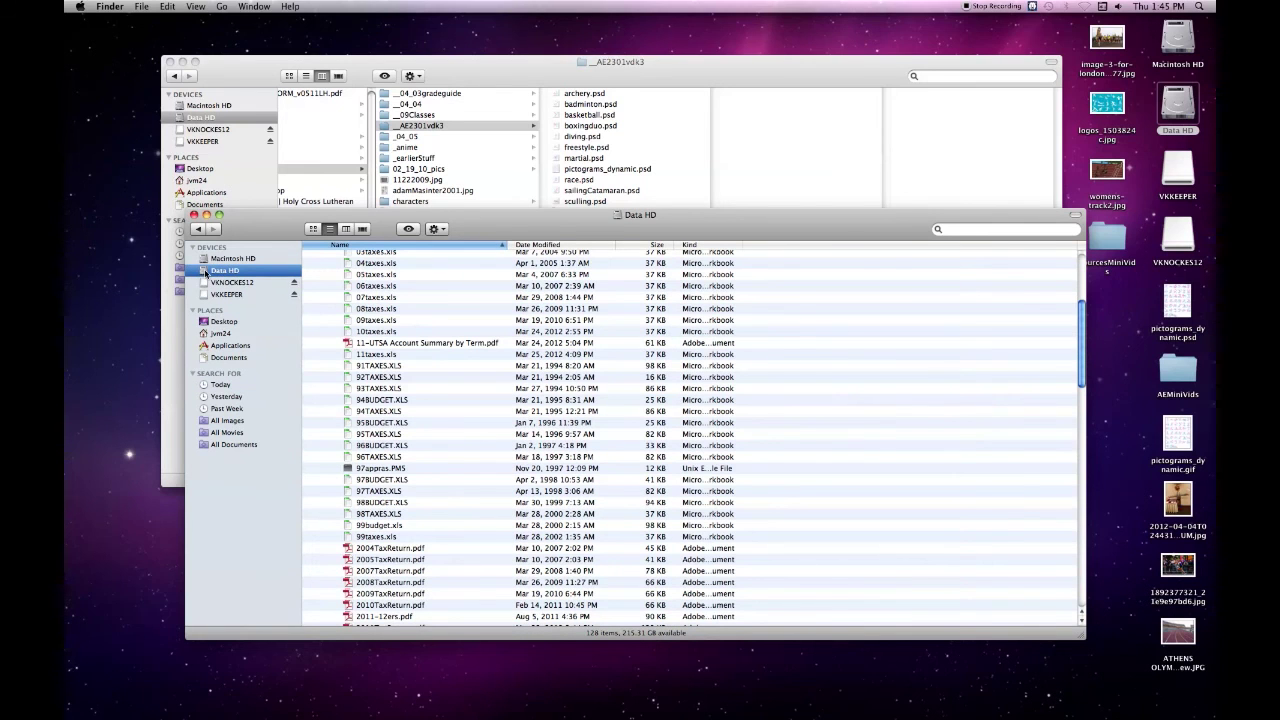
# Switch to Column view, arrange by Date Modified then Name, and close the Data HD window
pyautogui.click(346, 229)
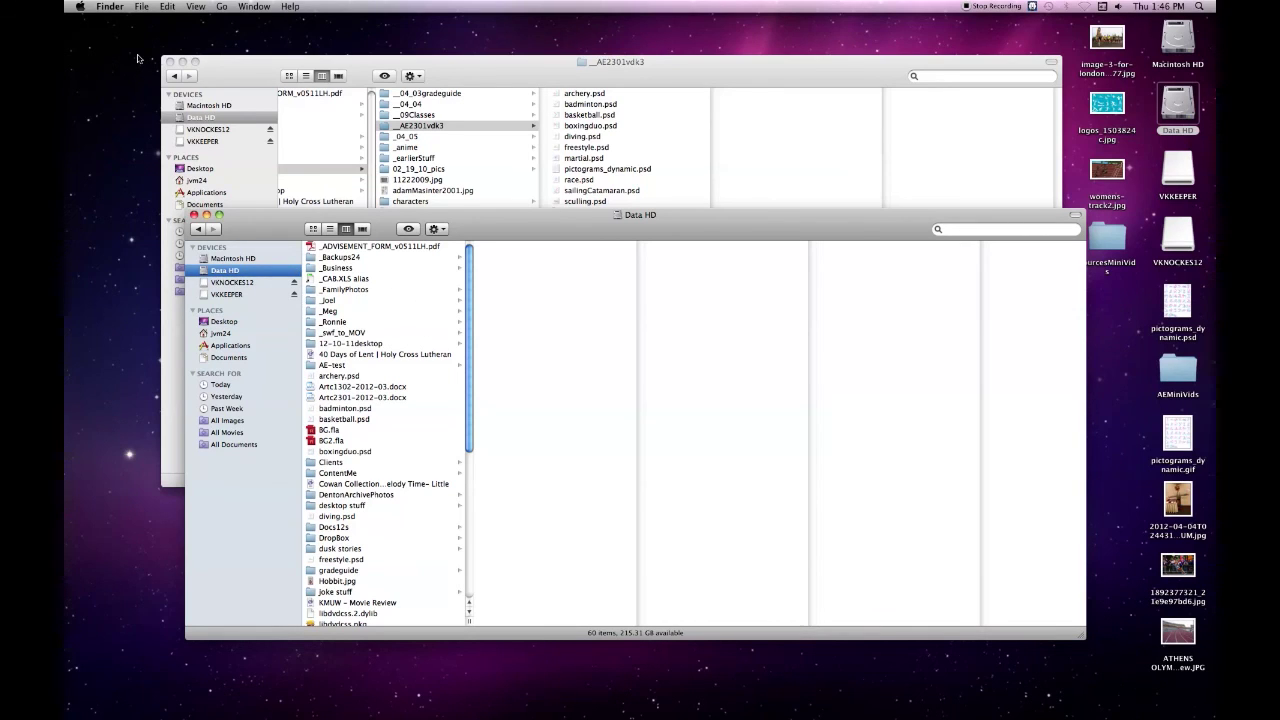
pyautogui.click(195, 7)
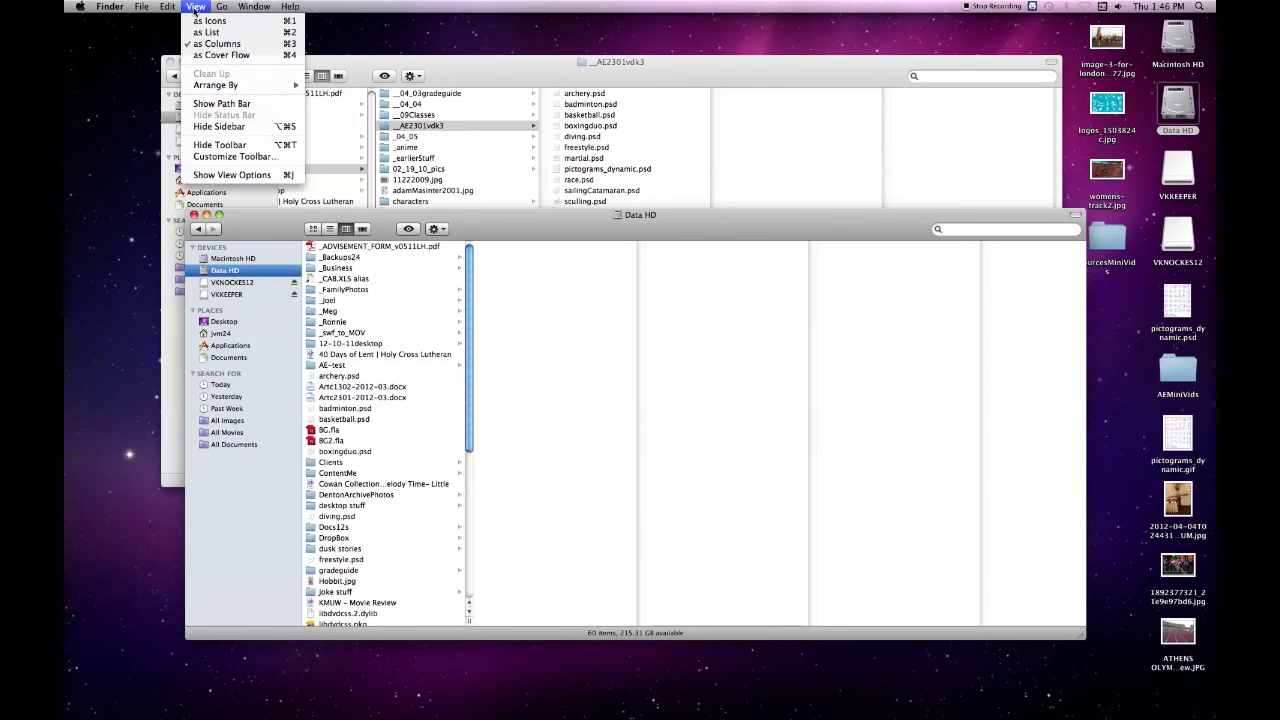
pyautogui.moveTo(212, 85)
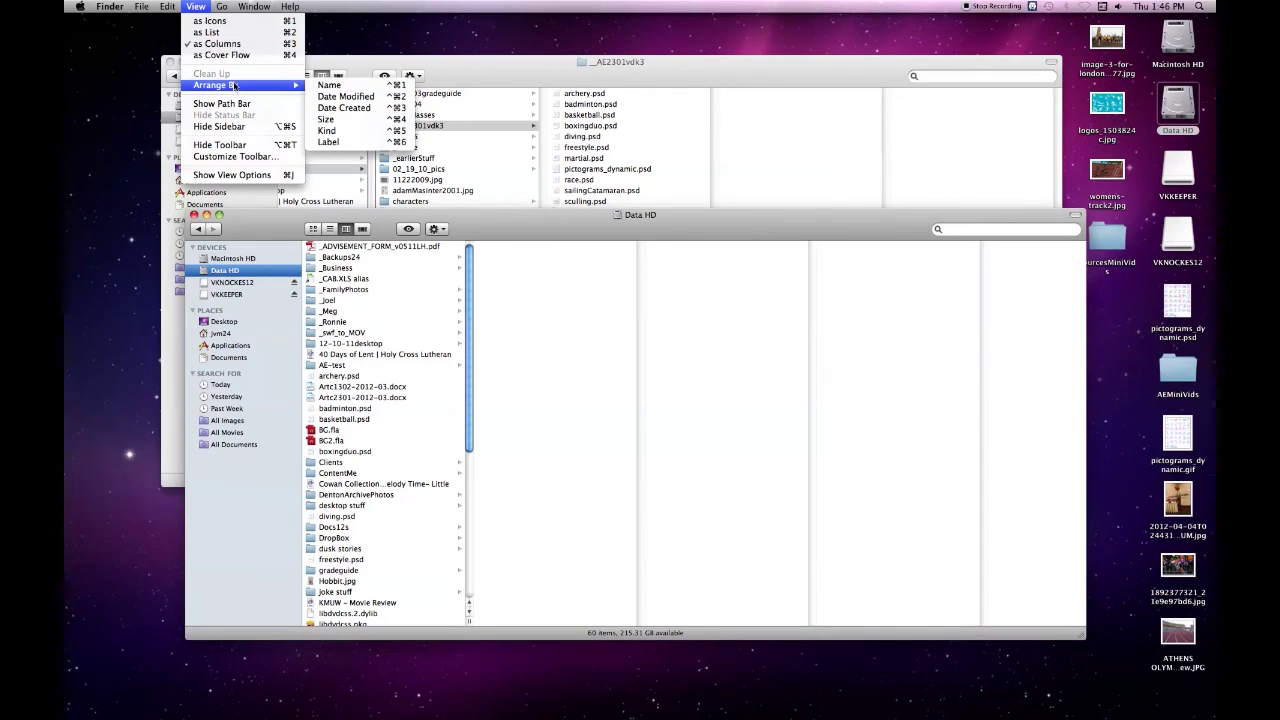
pyautogui.click(325, 97)
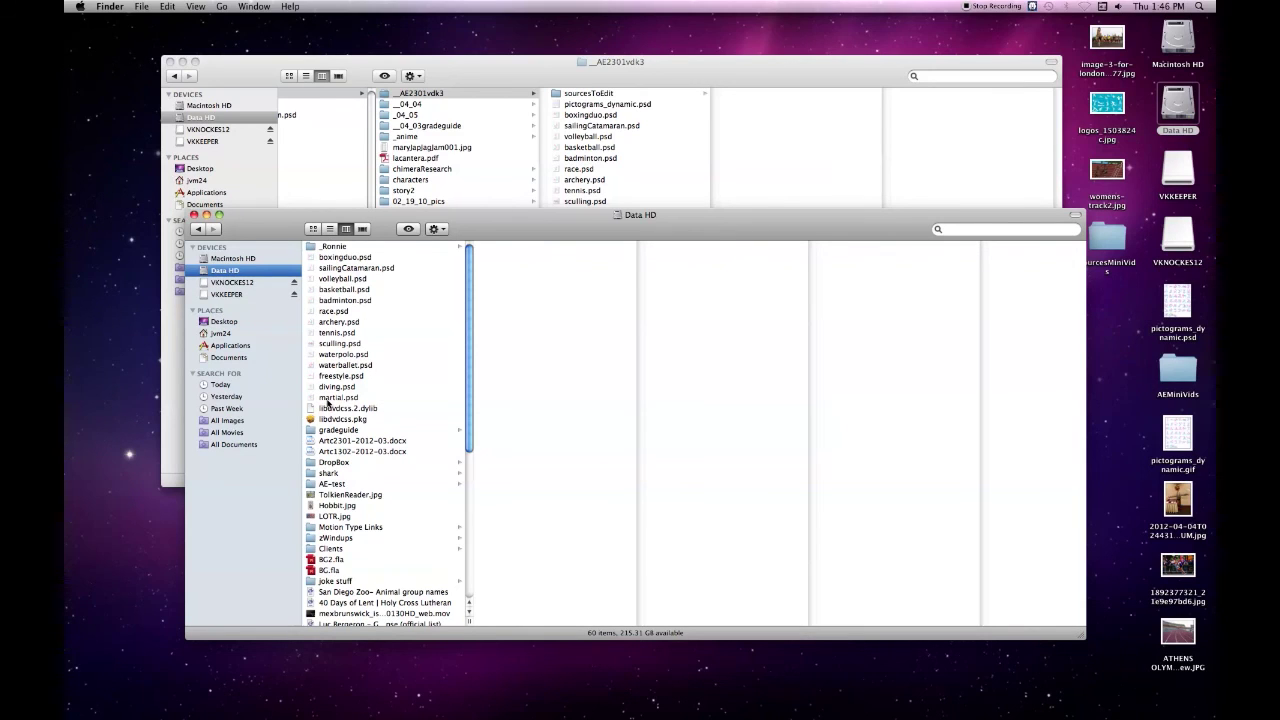
pyautogui.click(197, 7)
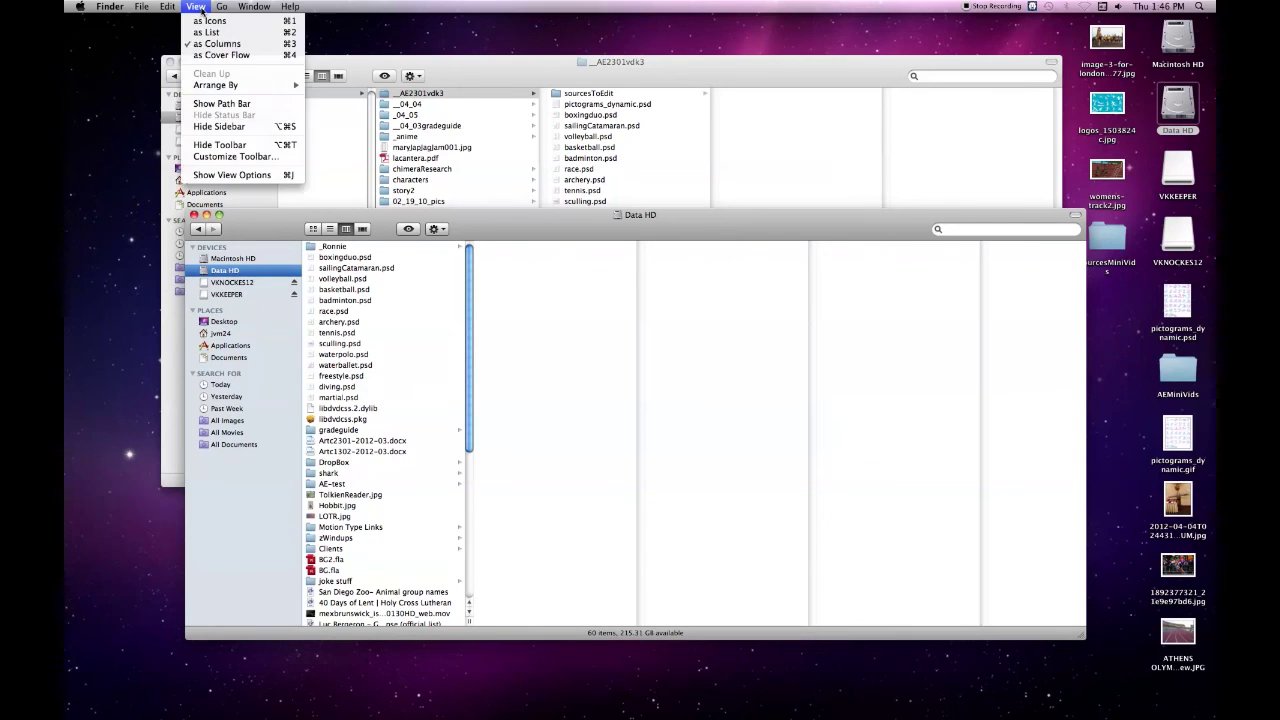
pyautogui.moveTo(216, 85)
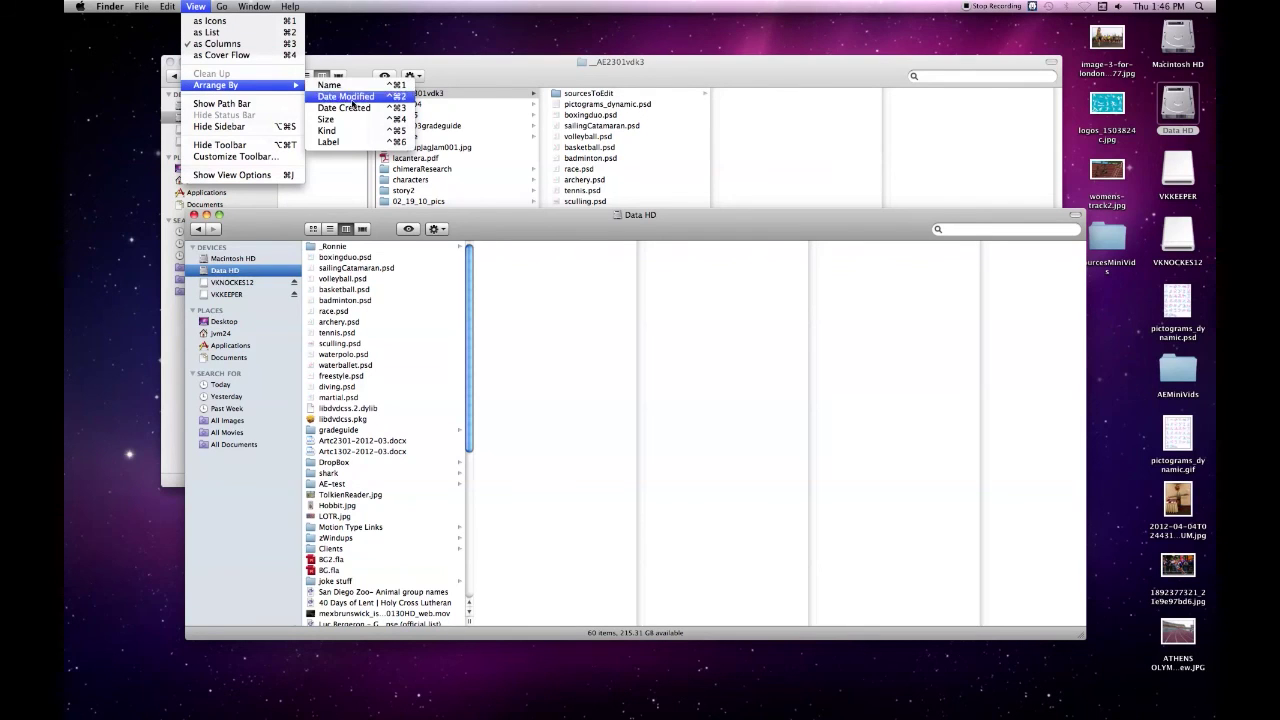
pyautogui.click(345, 85)
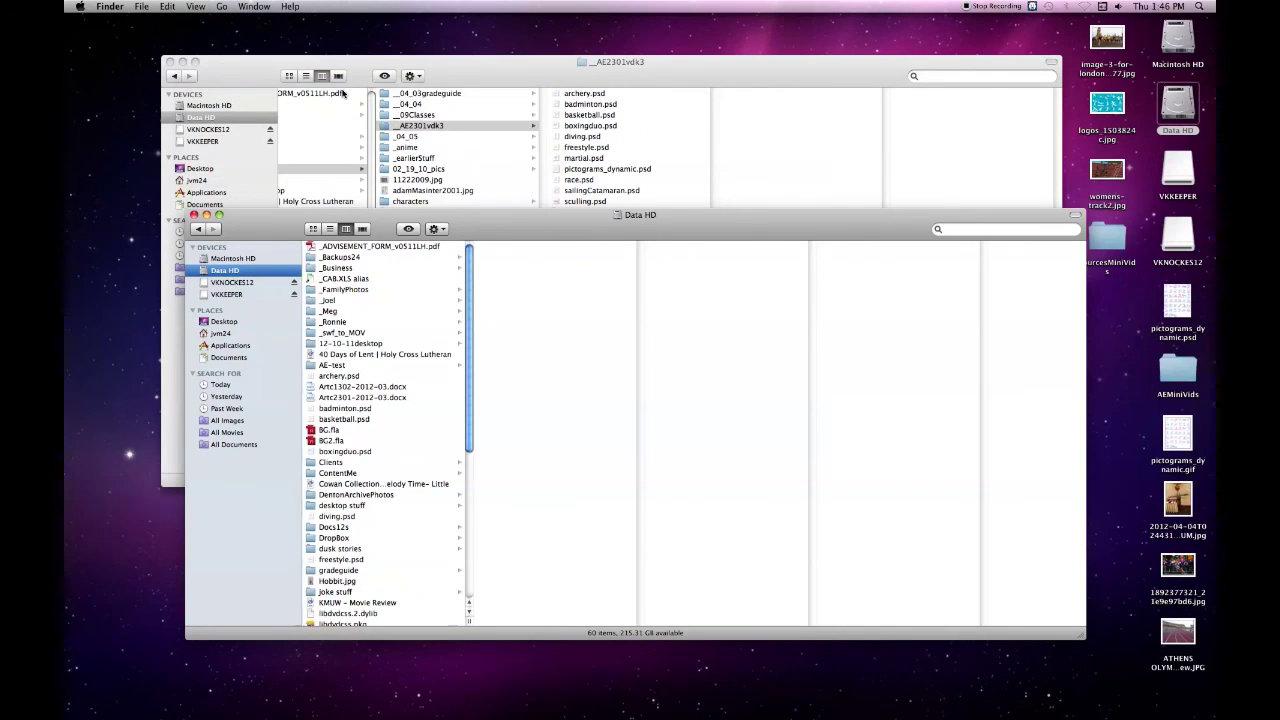
pyautogui.click(193, 215)
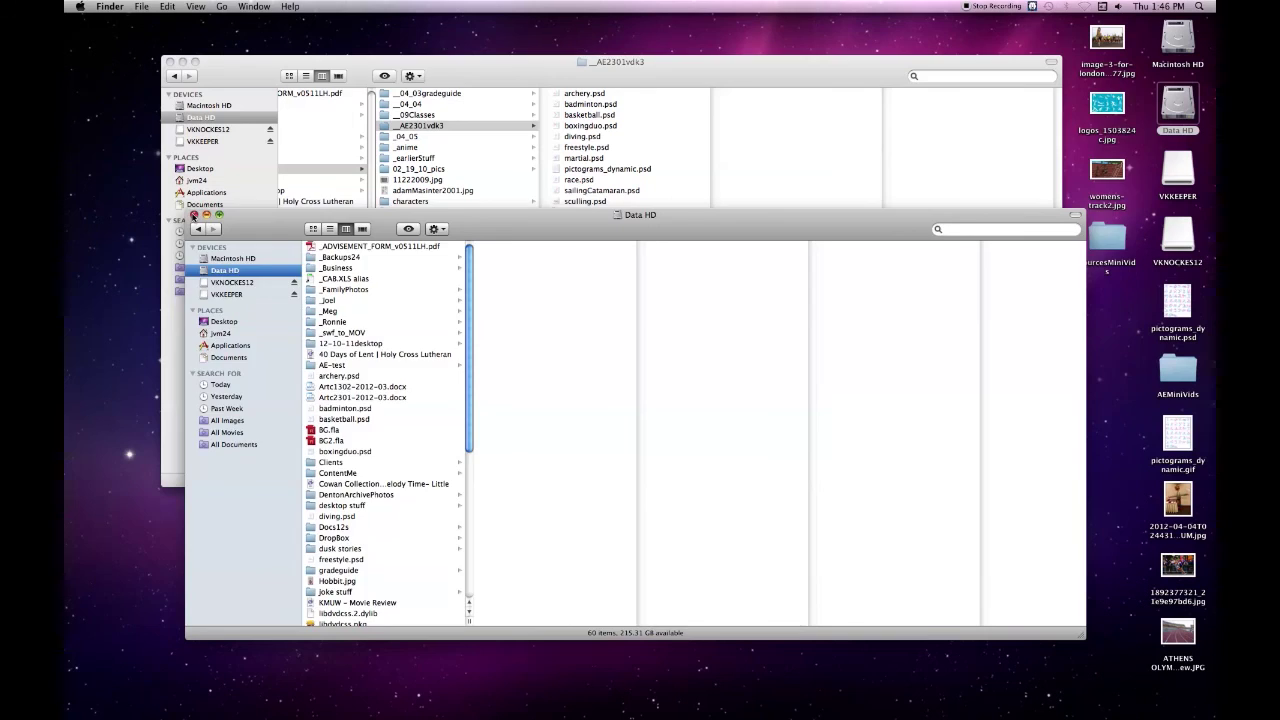